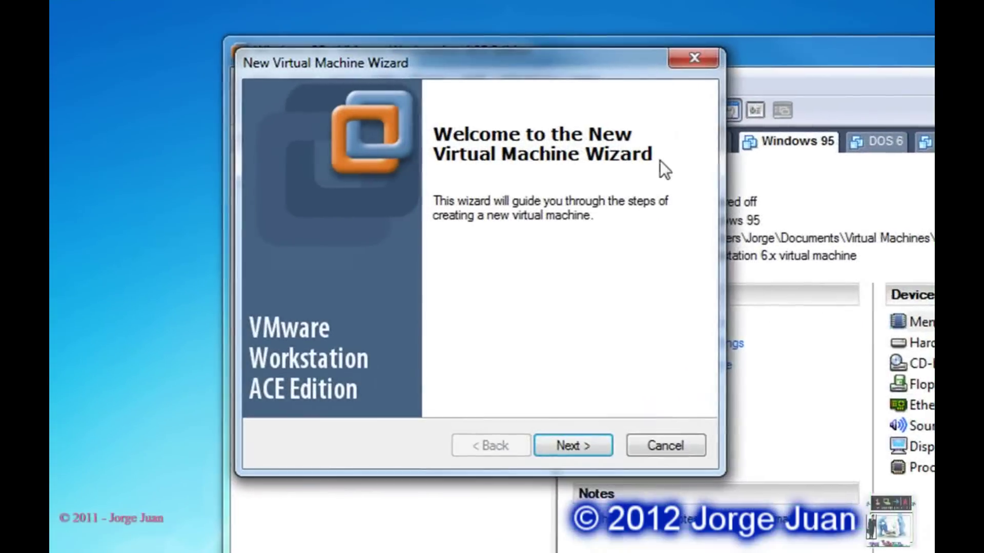
Step: Choose a Typical configuration for the new virtual machine, with Microsoft Windows as guest system and Windows 98 as version
left_click(593, 445)
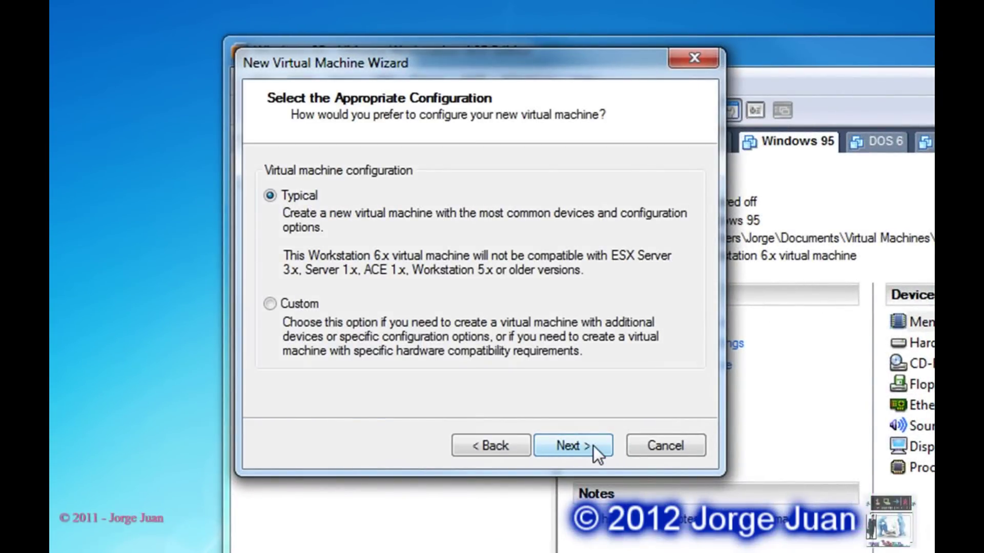
left_click(594, 445)
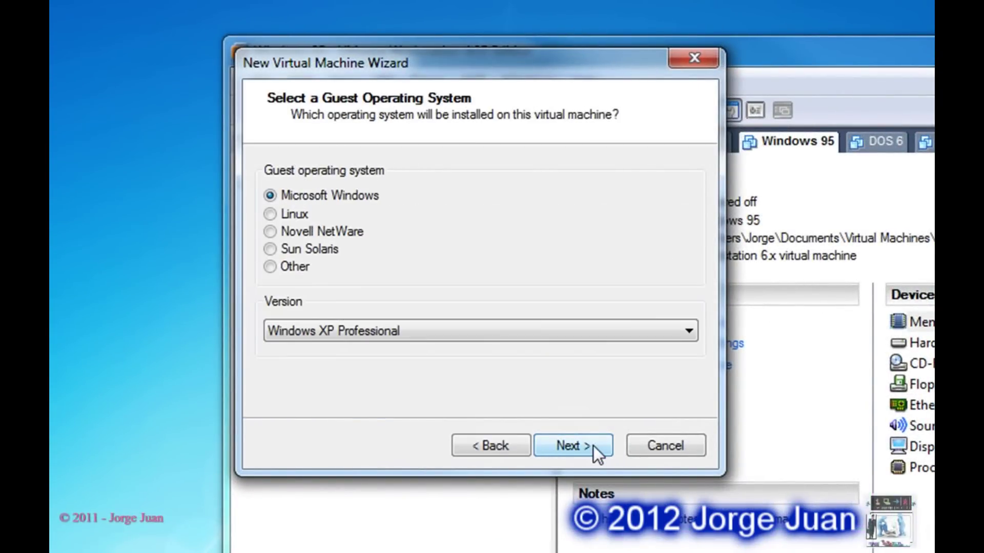
left_click(686, 332)
left_click(488, 379)
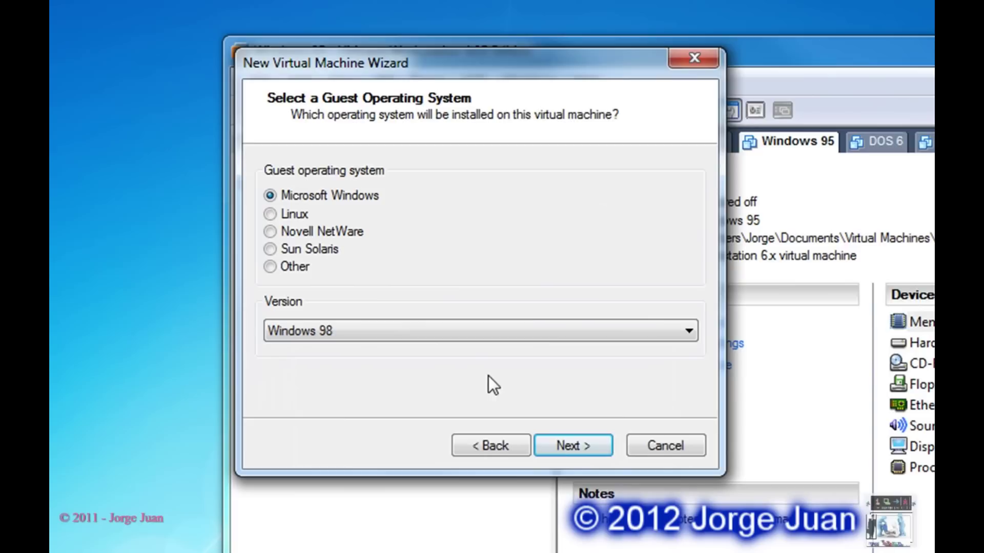
left_click(563, 444)
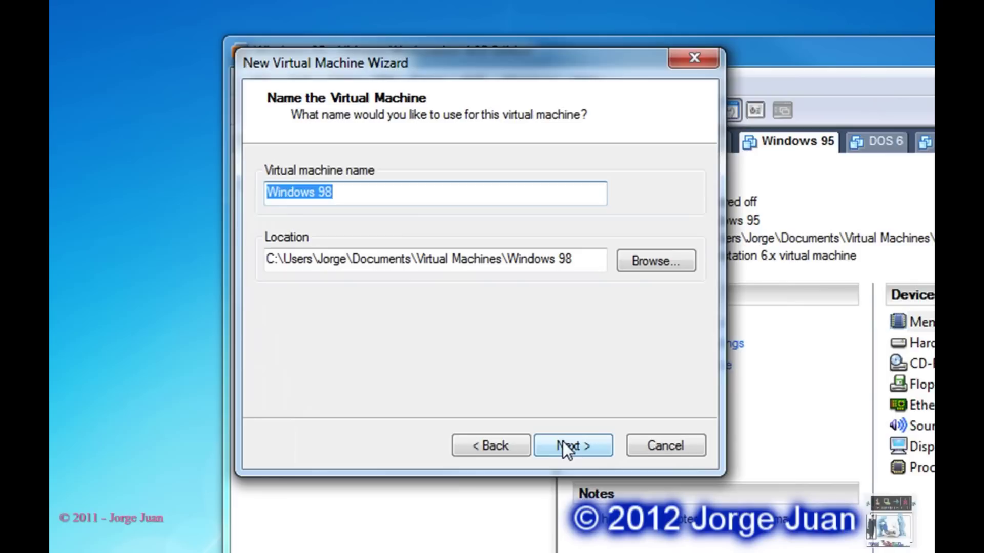
Step: Name the new virtual machine "Windows 98 se"
left_click(374, 200)
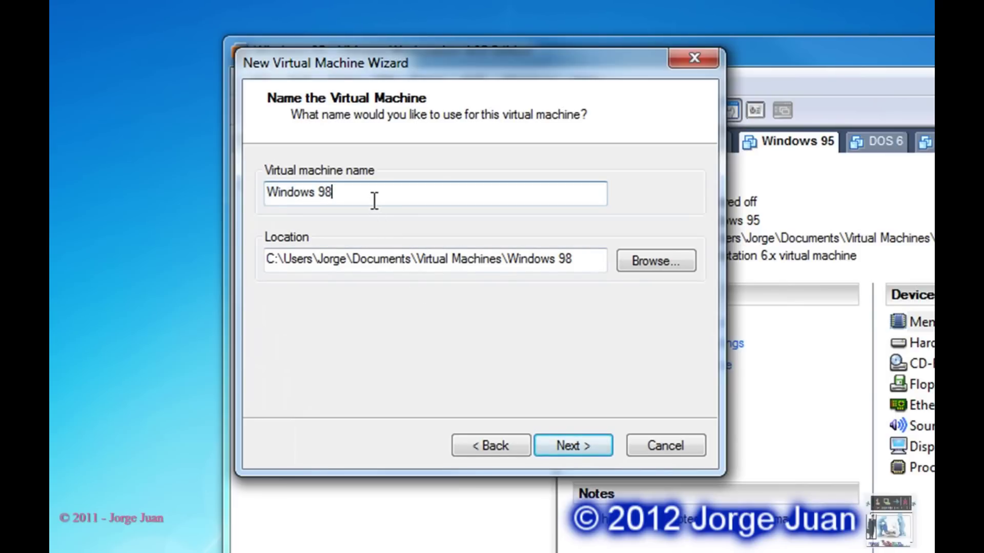
type("S")
key("BackSpace")
type("se")
left_click(576, 445)
Step: Accept the default network settings and the 8.0 GB disk size, and finish creating the virtual machine
left_click(576, 445)
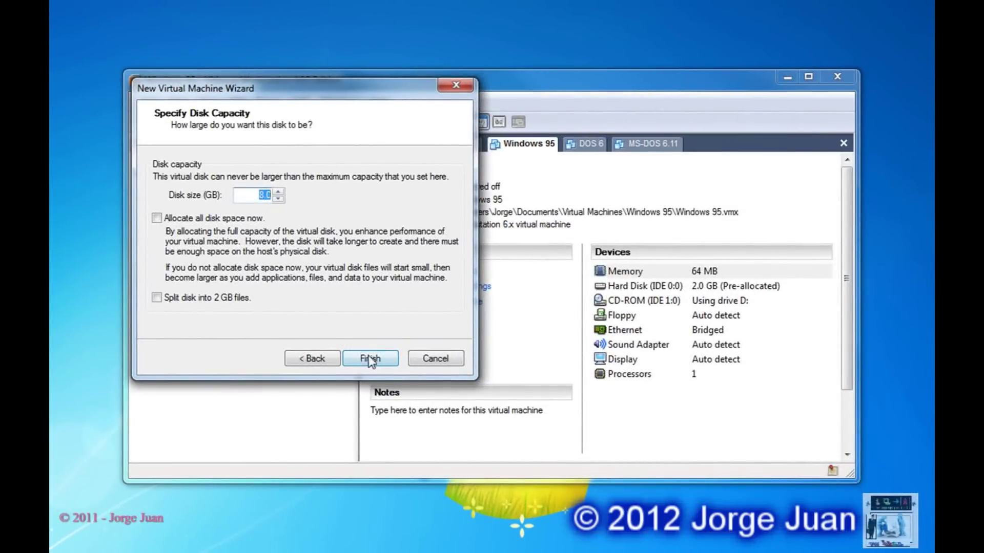
left_click(370, 358)
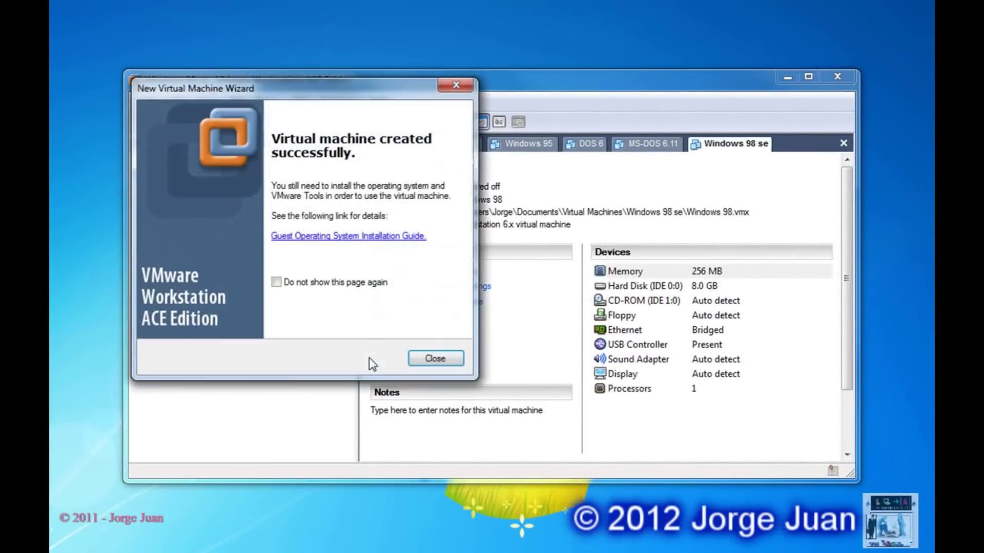
left_click(435, 359)
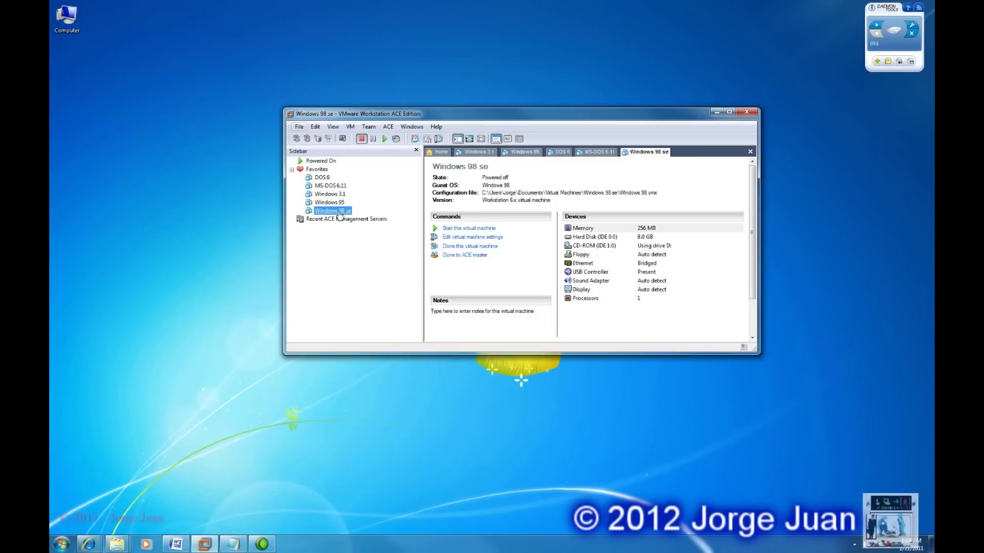
Step: Power on the Windows 98 se virtual machine and dismiss the CPU speed hint
right_click(340, 214)
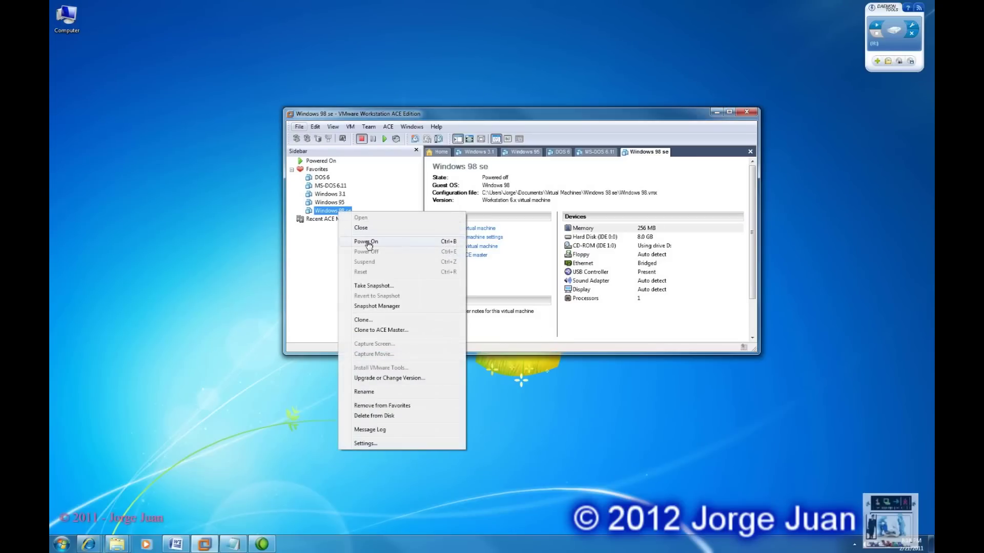
left_click(370, 241)
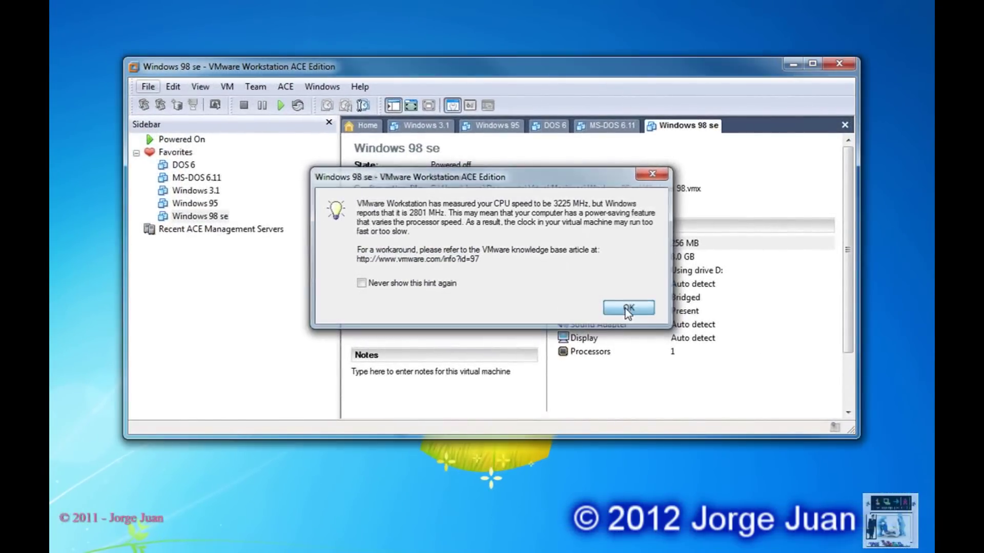
left_click(615, 283)
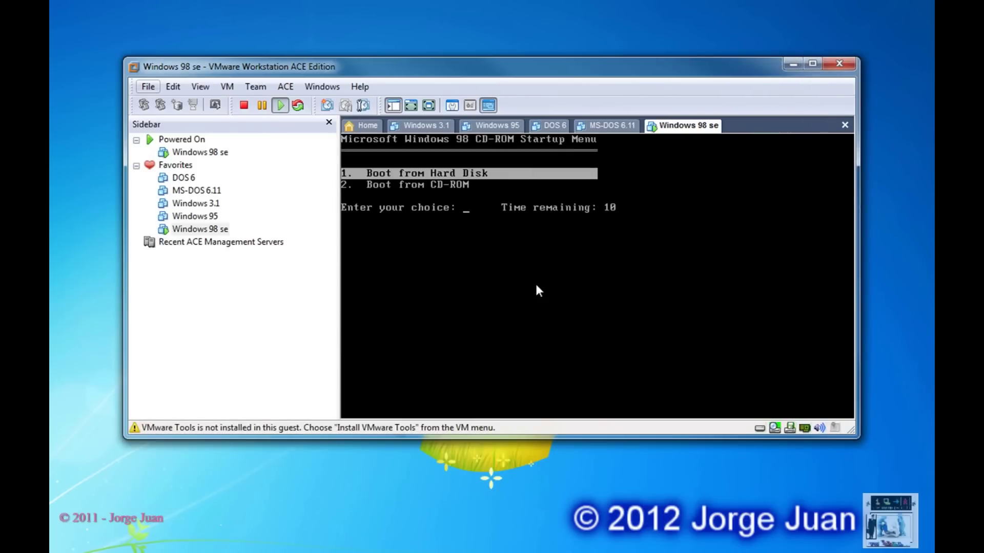
Step: Boot the virtual machine from CD-ROM and start Windows 98 Setup, continuing into the routine system check
key("2")
key("Return")
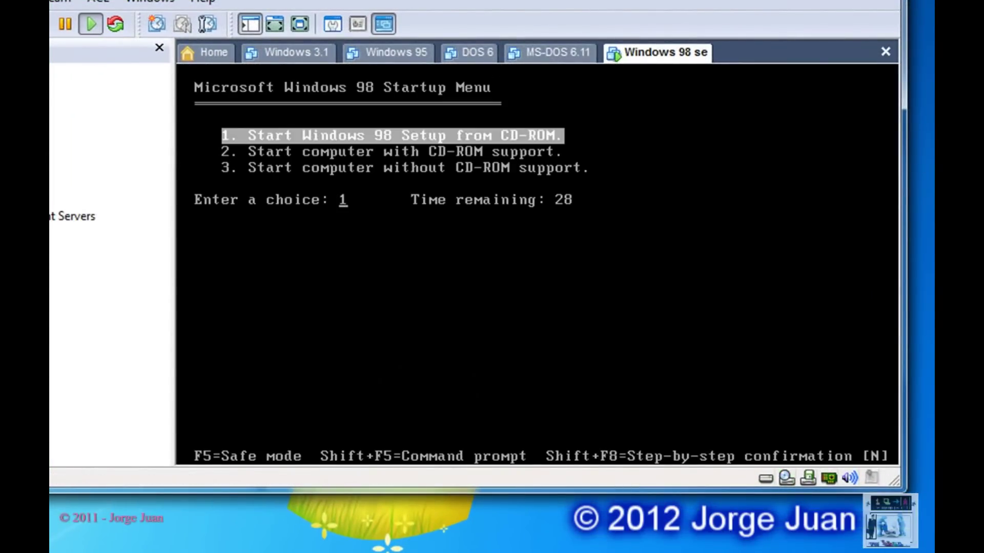
key("Return")
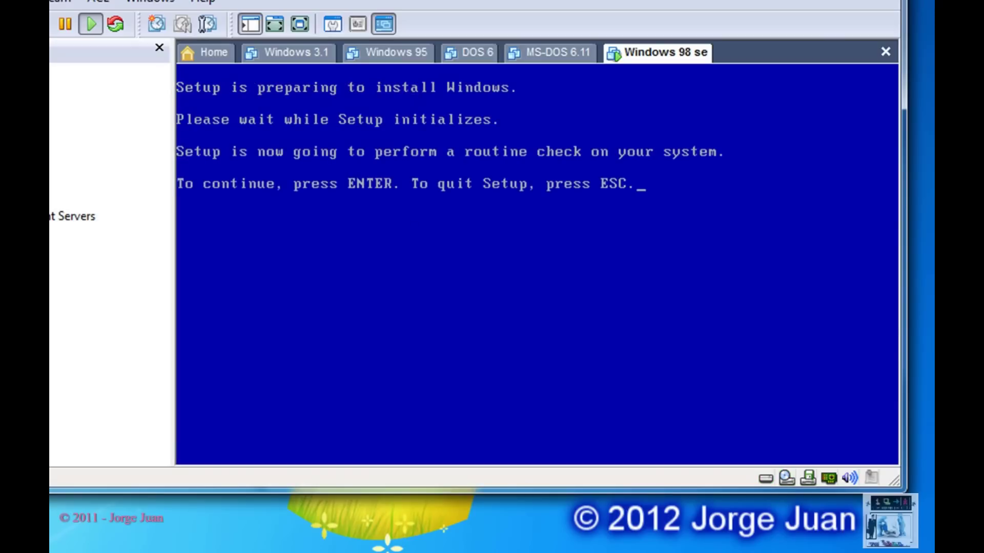
key("Return")
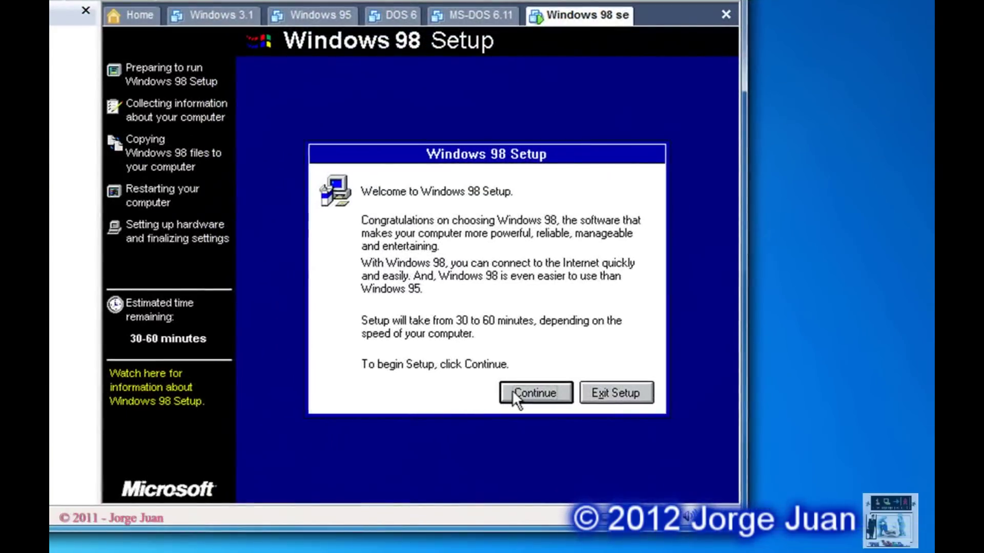
Step: Set up Windows 98 in C:\WINDOWS with the Typical option and the most common components
left_click(518, 391)
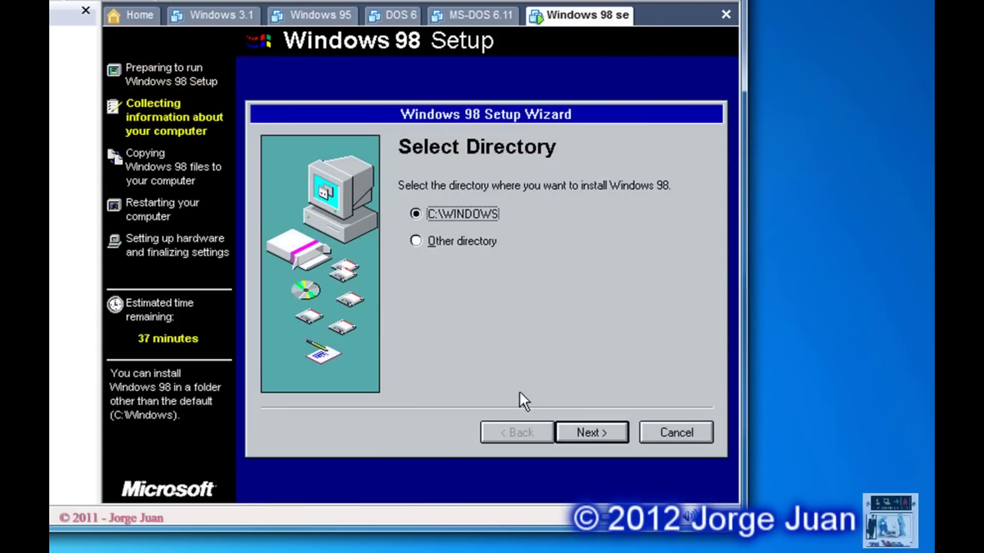
left_click(569, 434)
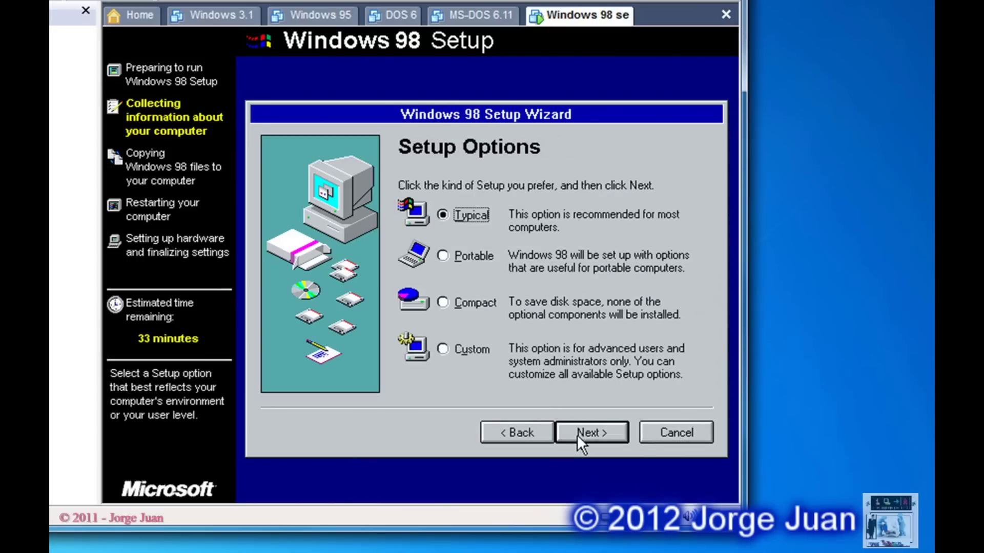
left_click(576, 434)
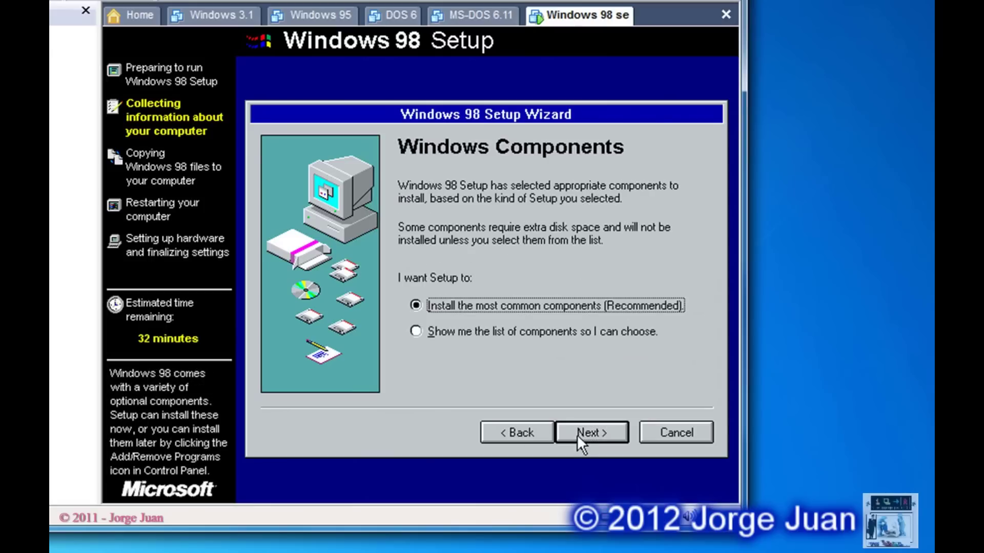
left_click(577, 434)
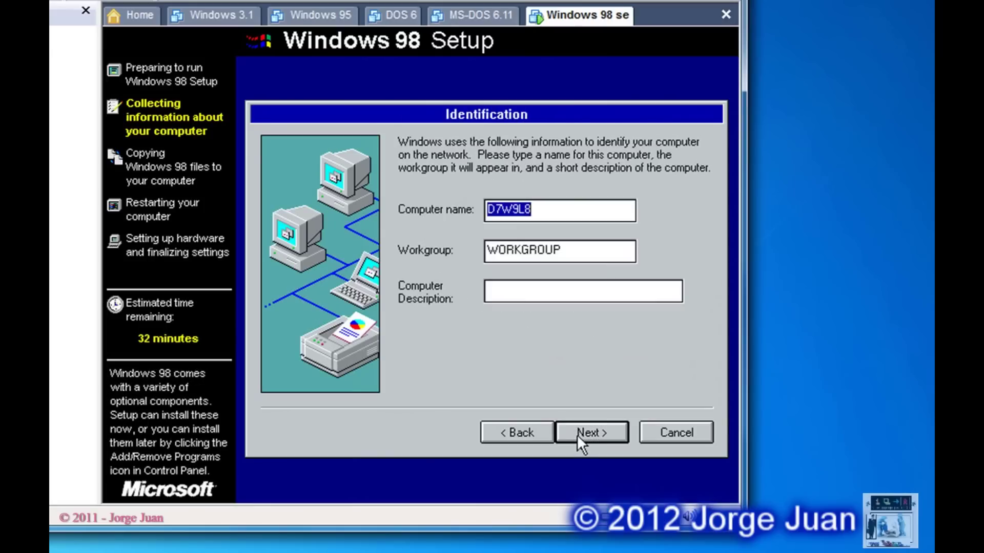
Step: Identify the computer on the network with the name "Virtual 98" and the description "Virtual 98 se"
type("Virtu")
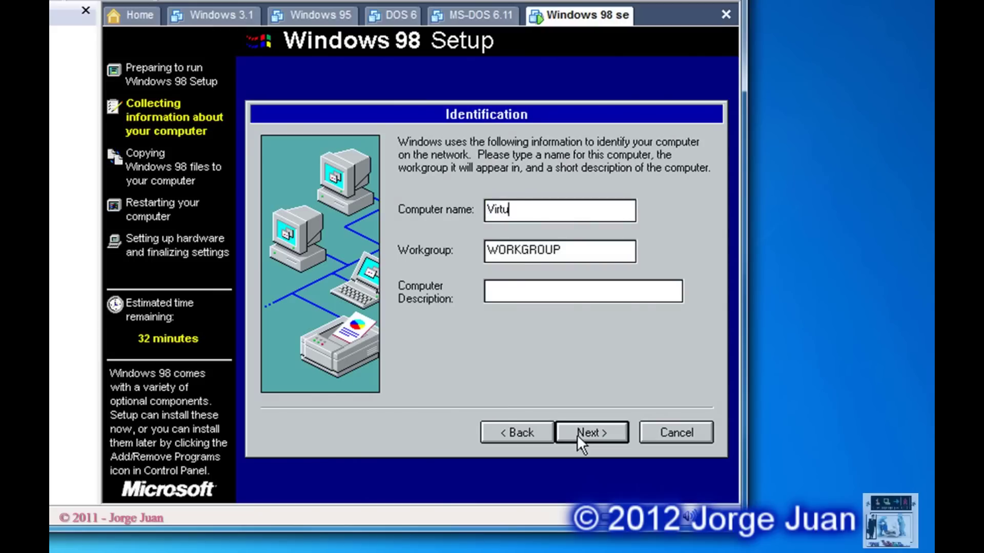
type("al 98")
key("Tab")
key("Tab")
type("Virtual 98 se")
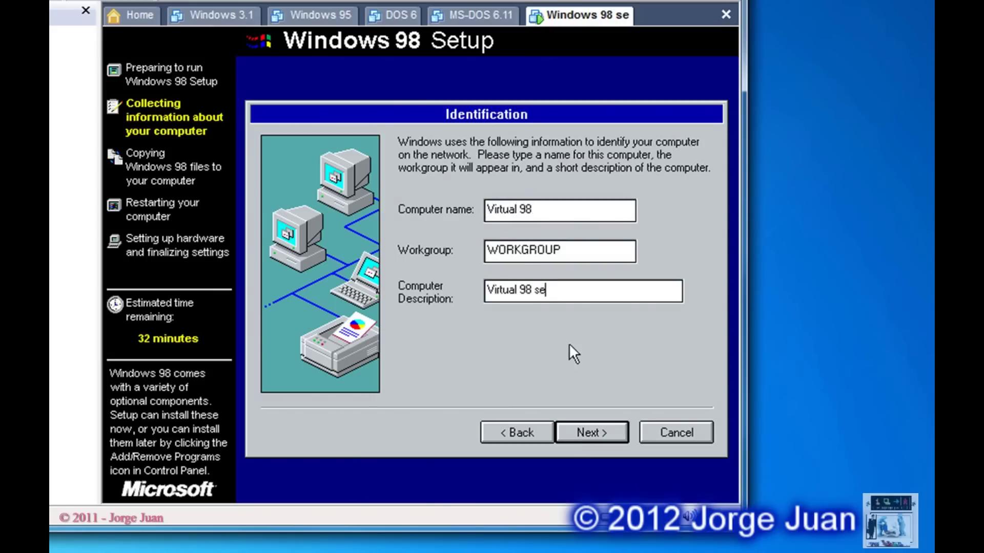
left_click(579, 434)
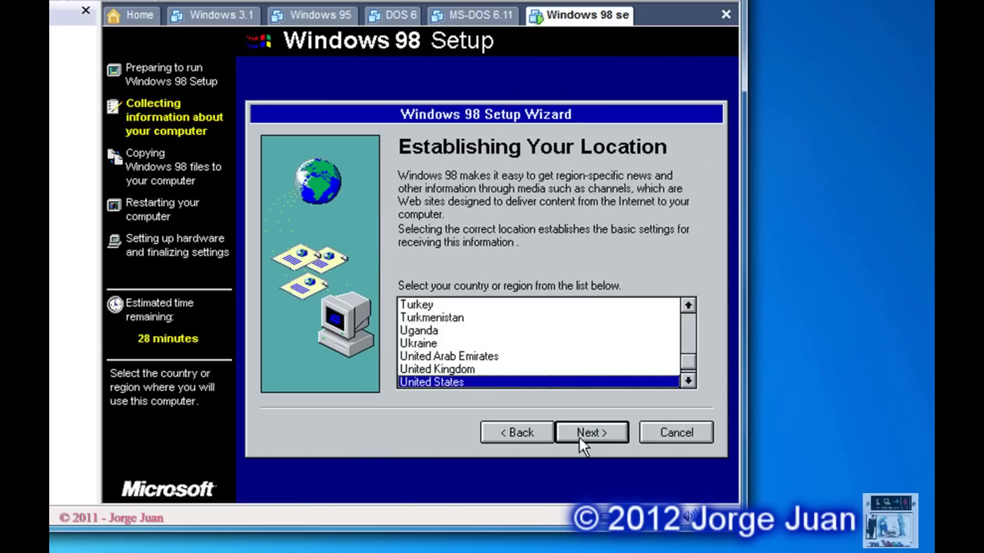
Step: Accept United States as the location, proceed to copying the files, and restart the virtual machine
left_click(579, 433)
left_click(579, 433)
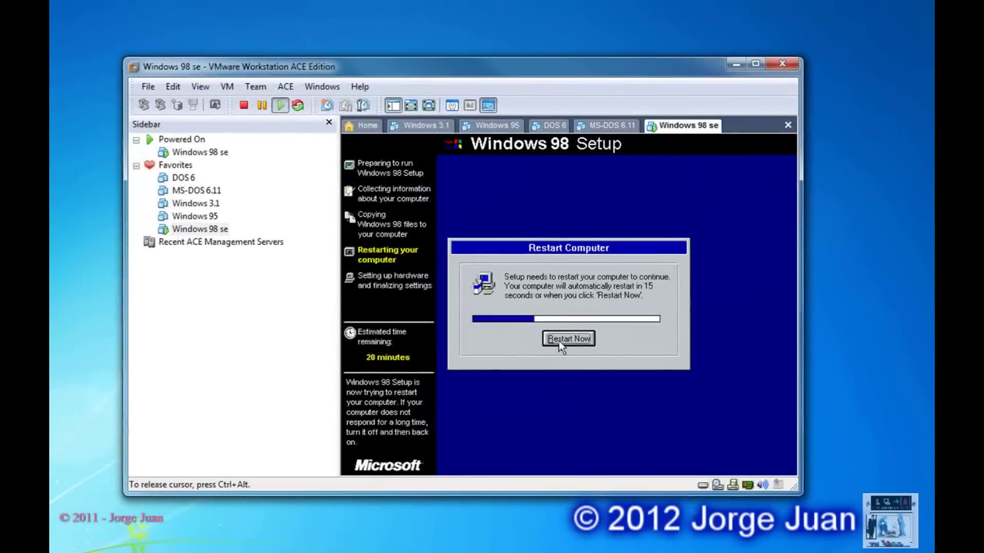
left_click(561, 340)
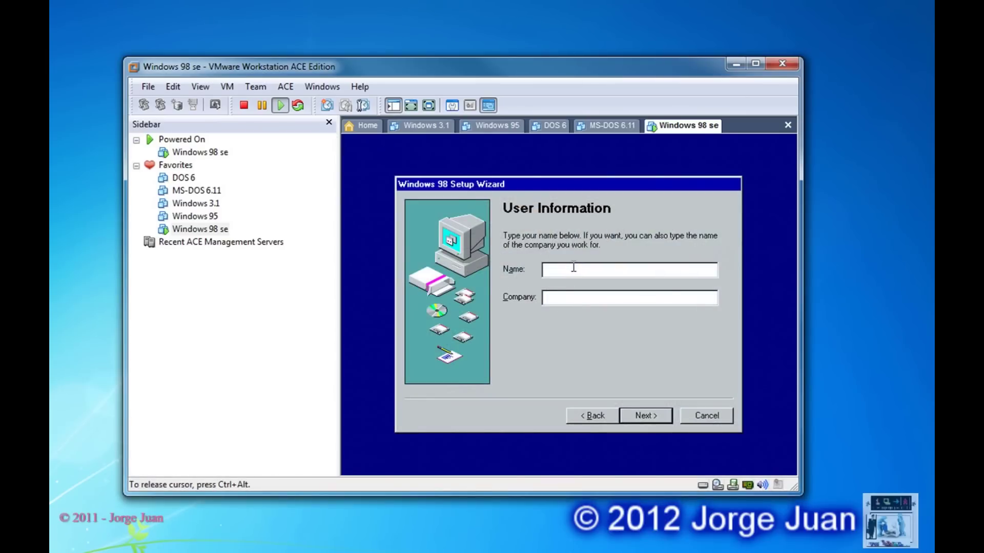
Step: Enter the user's name and the company PUA687, and accept the license agreement
type("Jorge")
key("Tab")
type("PUA687")
left_click(634, 415)
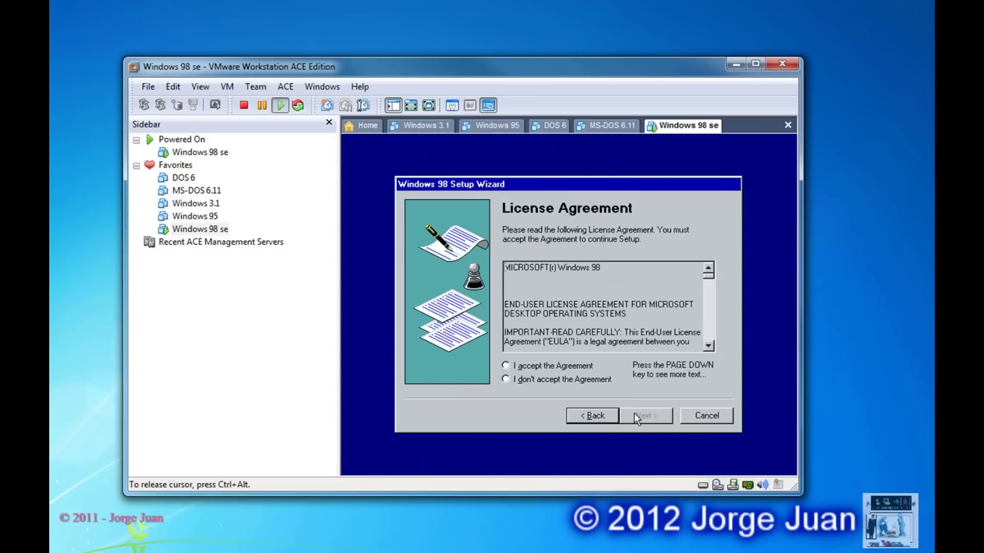
left_click(548, 370)
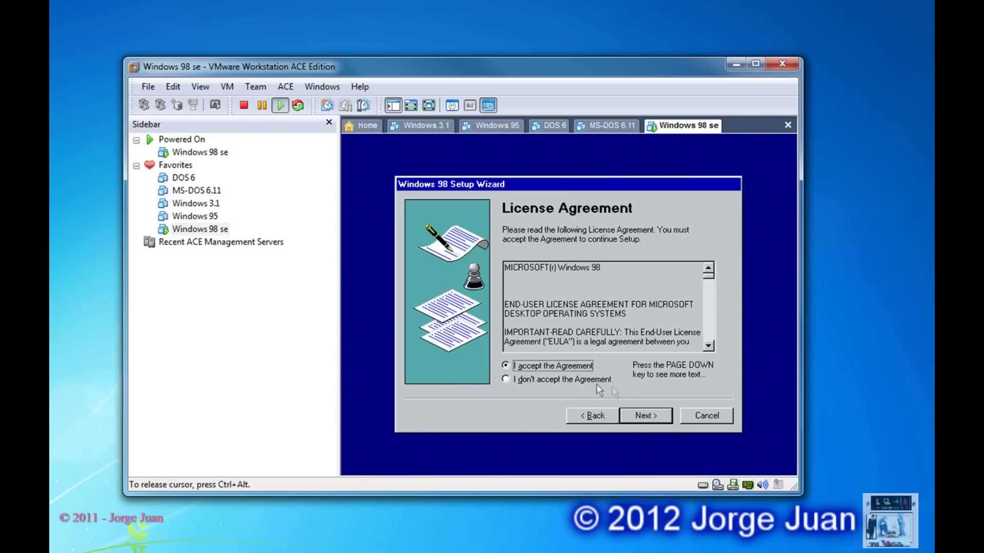
left_click(649, 418)
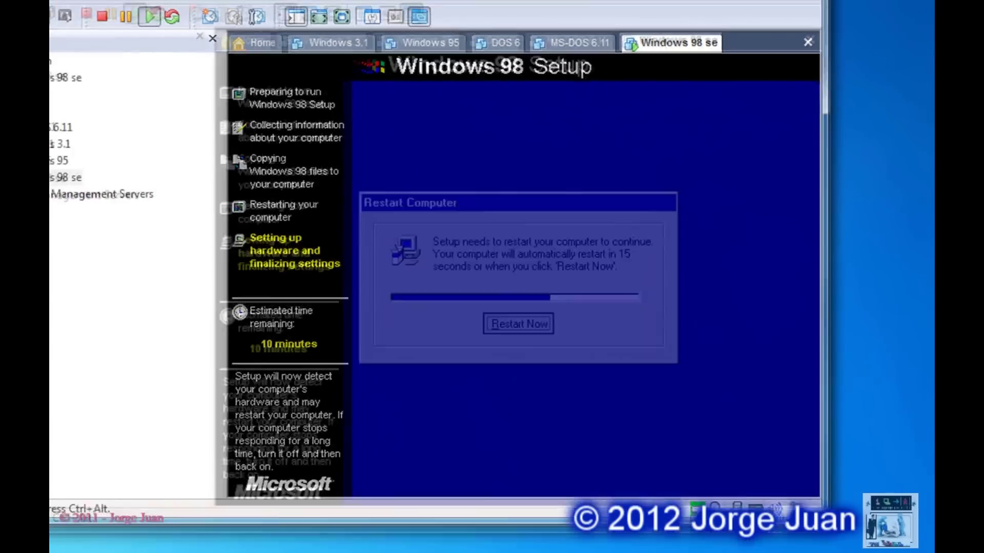
Step: Restart for hardware setup, accept the (GMT-08:00) Pacific Time zone, and restart again to finalize the settings
left_click(528, 322)
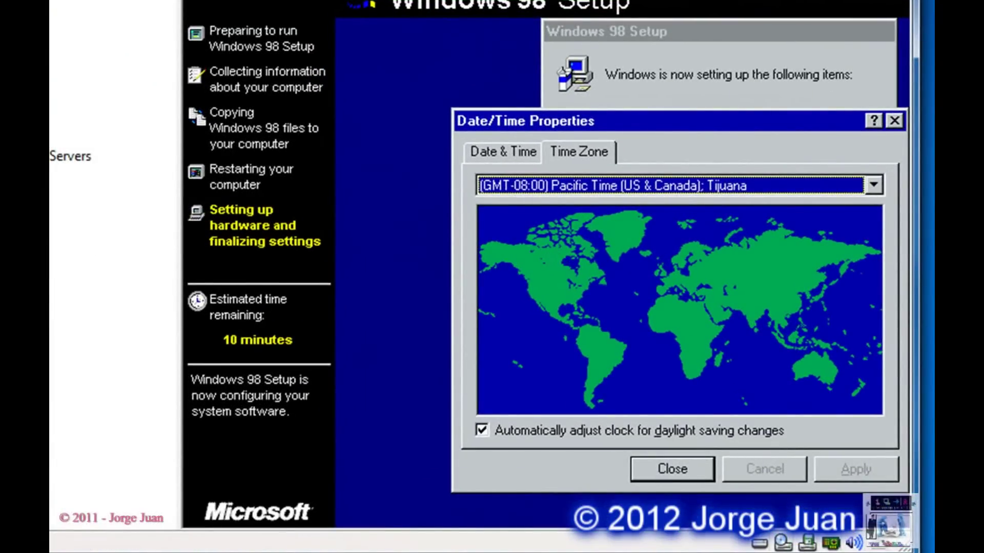
left_click(663, 470)
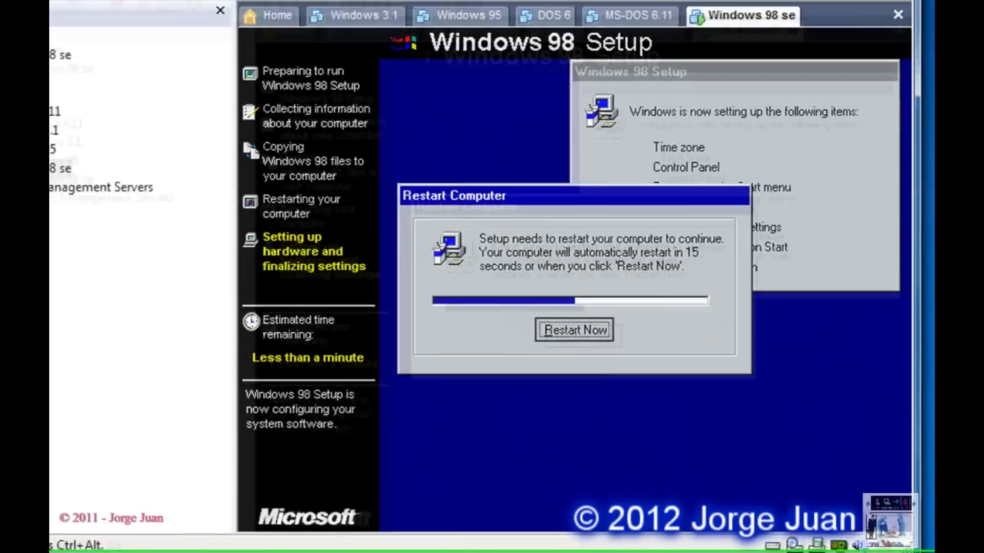
left_click(547, 310)
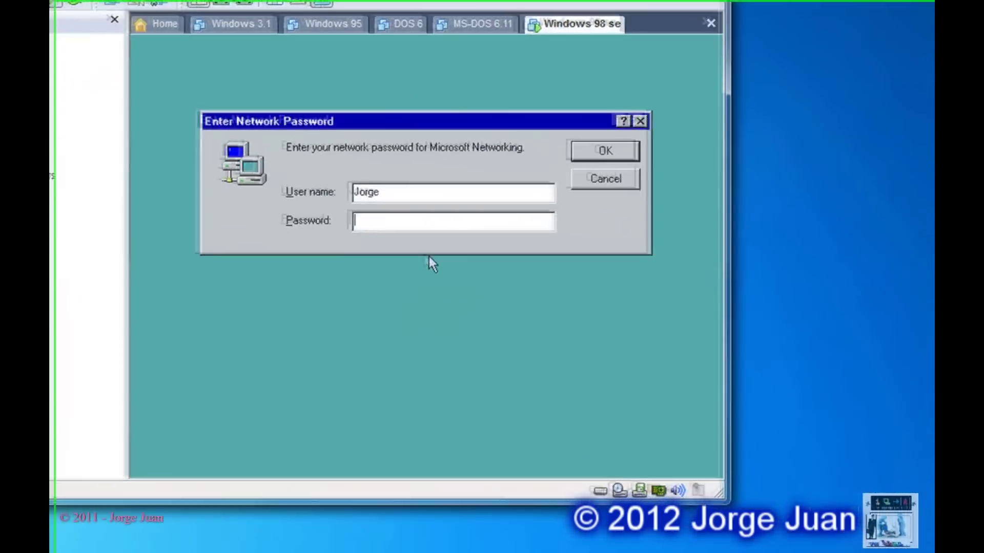
Step: Enter the network password and log on to Windows 98
type("*")
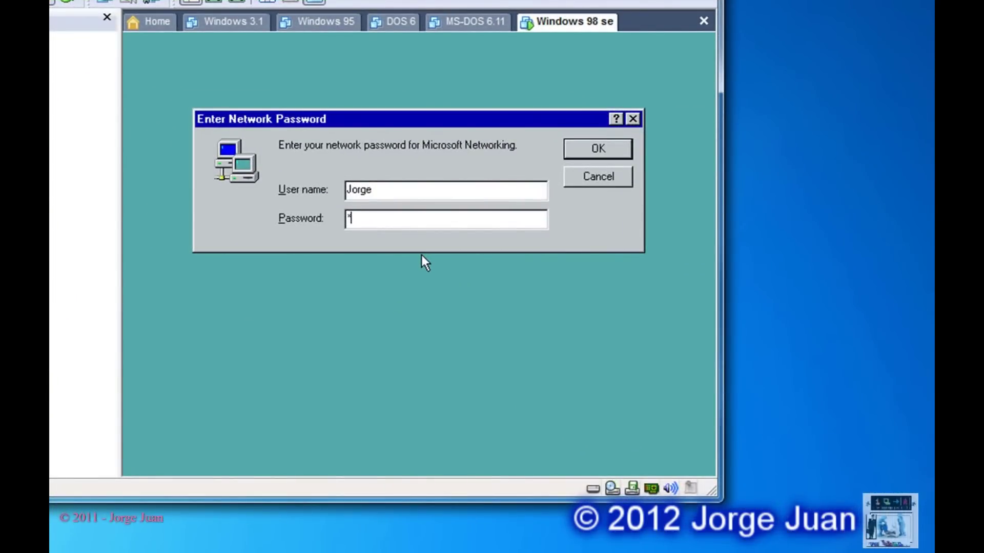
type("******")
left_click(611, 152)
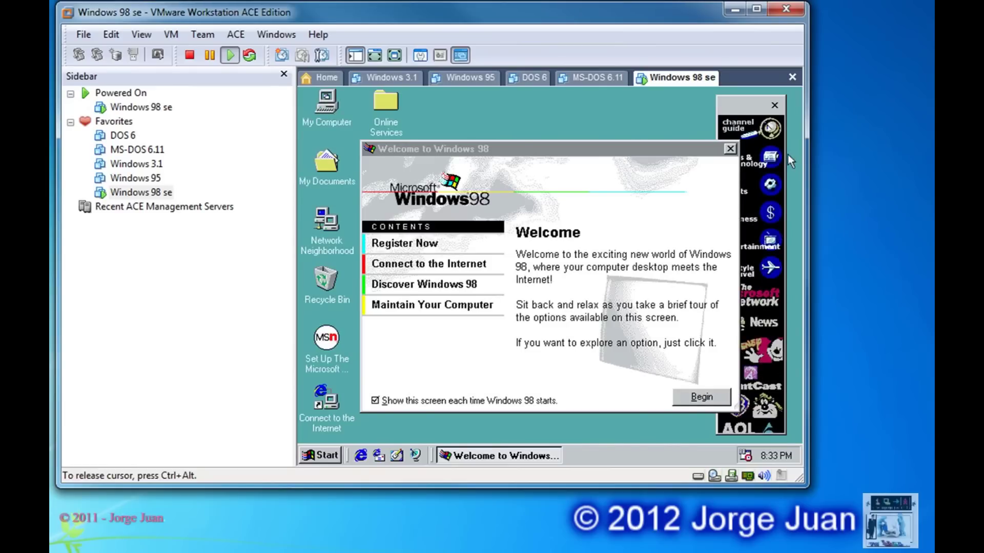
Step: Close the Welcome to Windows 98 window on the guest desktop
key("ctrl+alt")
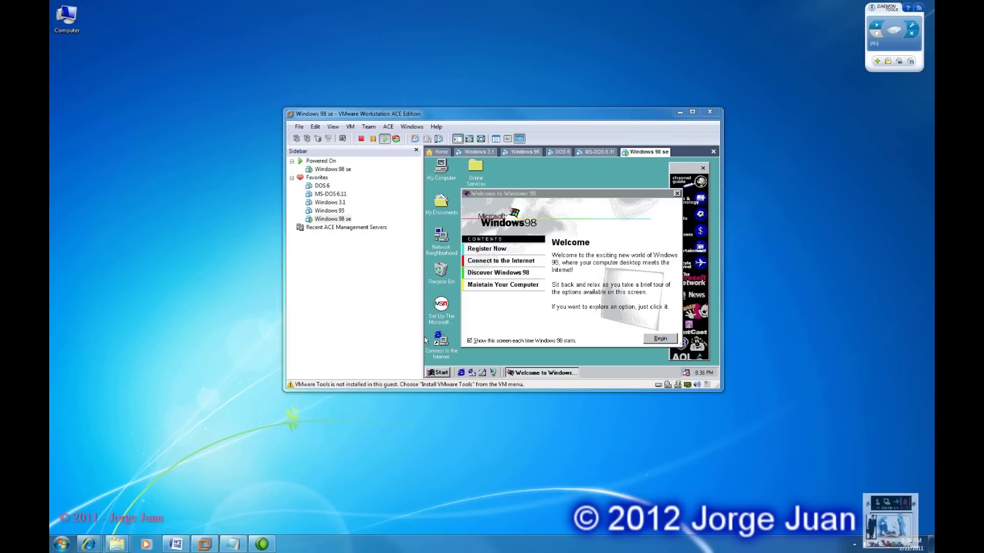
left_click(425, 341)
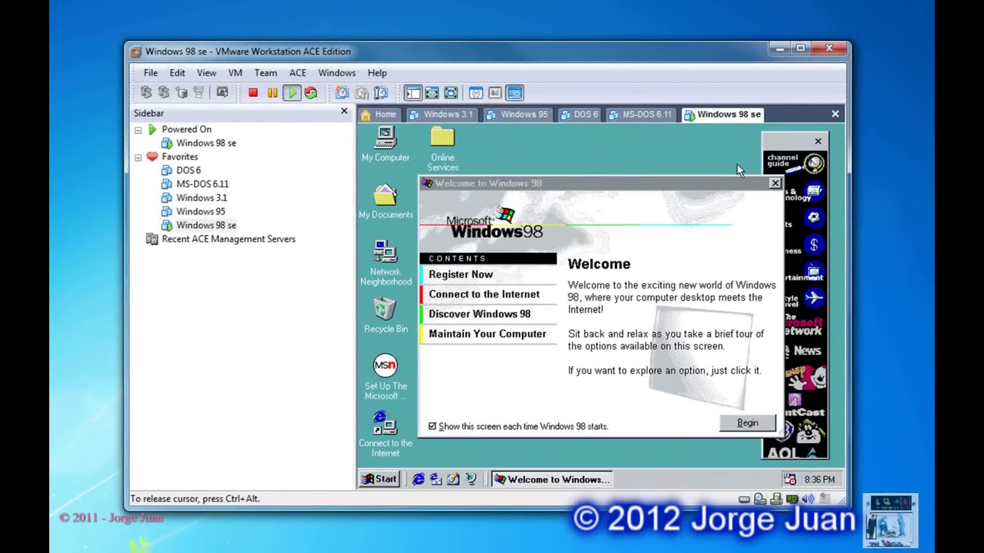
left_click(774, 183)
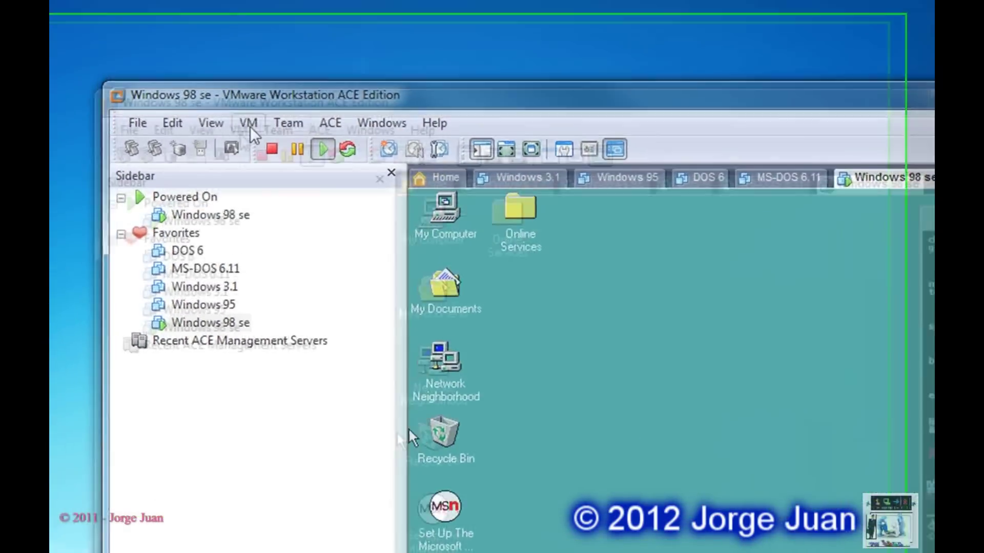
Step: Start installing VMware Tools in the Windows 98 se virtual machine, overriding the guest's lock on the CD-ROM
left_click(249, 125)
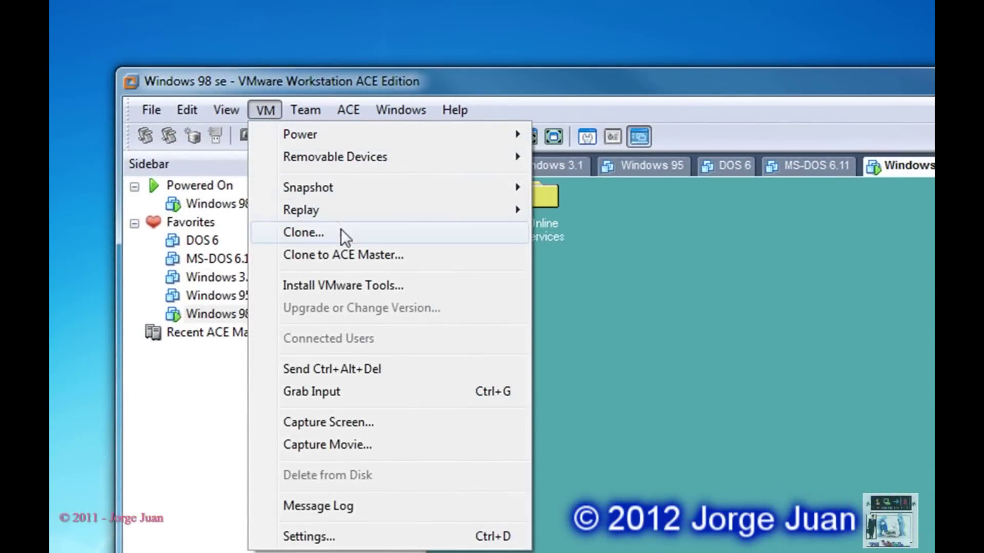
left_click(355, 286)
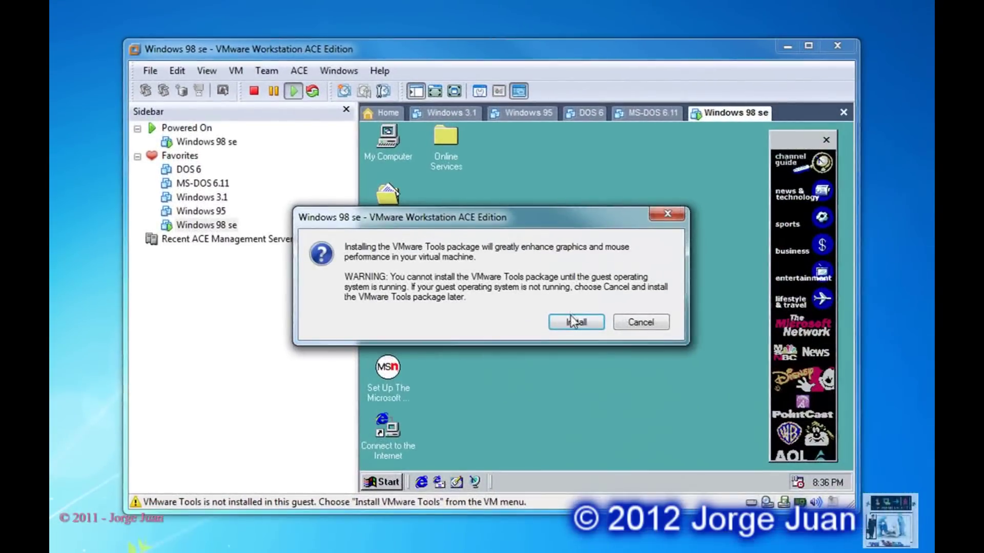
left_click(572, 321)
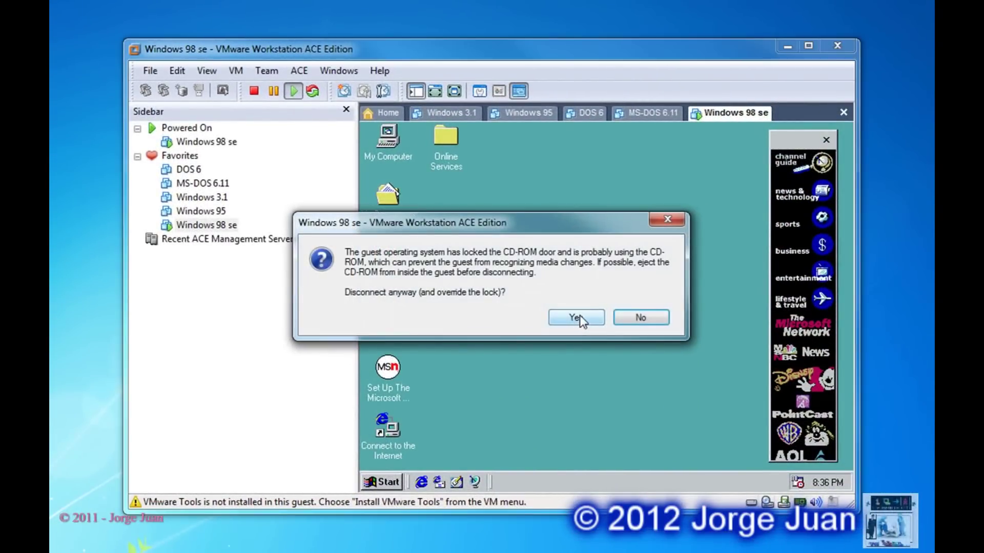
left_click(579, 314)
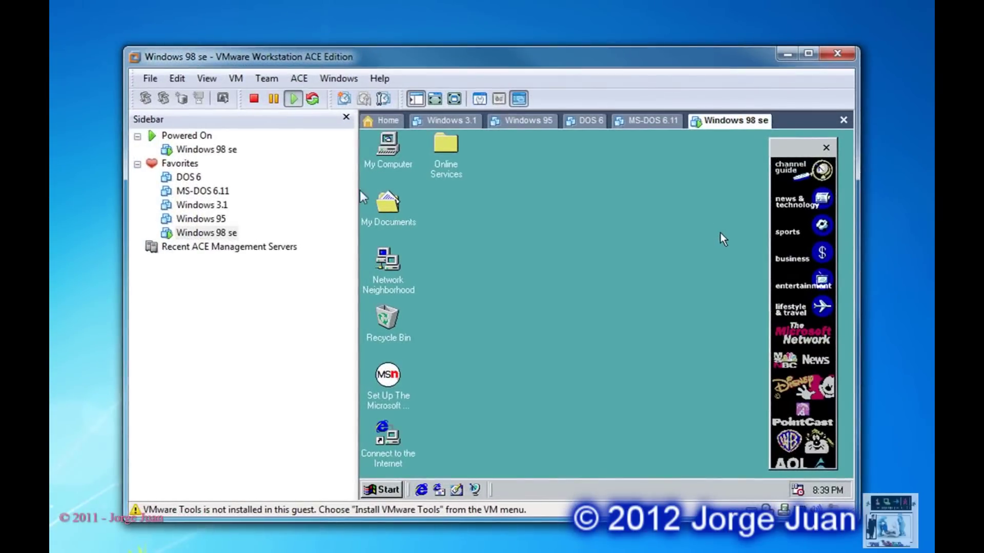
Step: Start the VMware Tools installation again and run its wizard with the Typical setup type
left_click(235, 78)
left_click(296, 211)
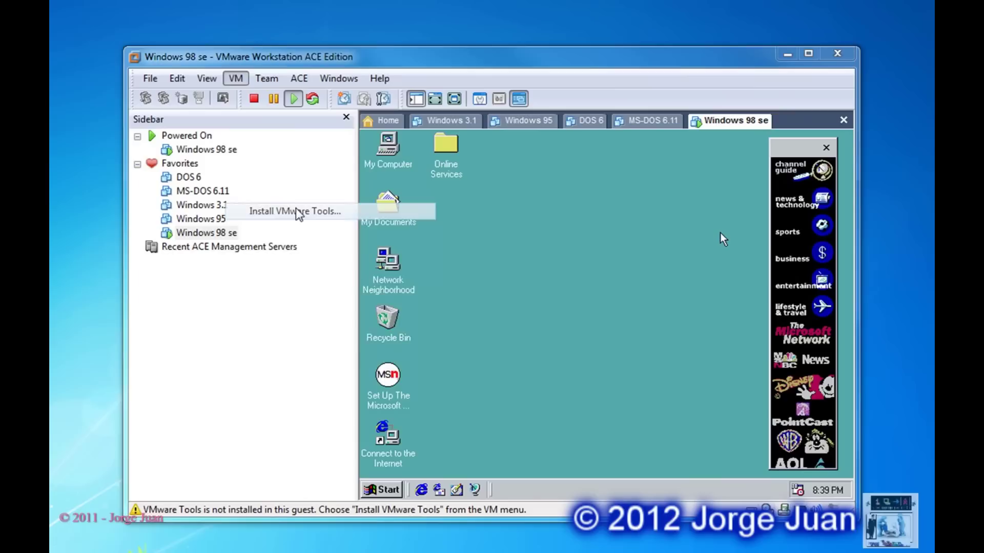
left_click(559, 329)
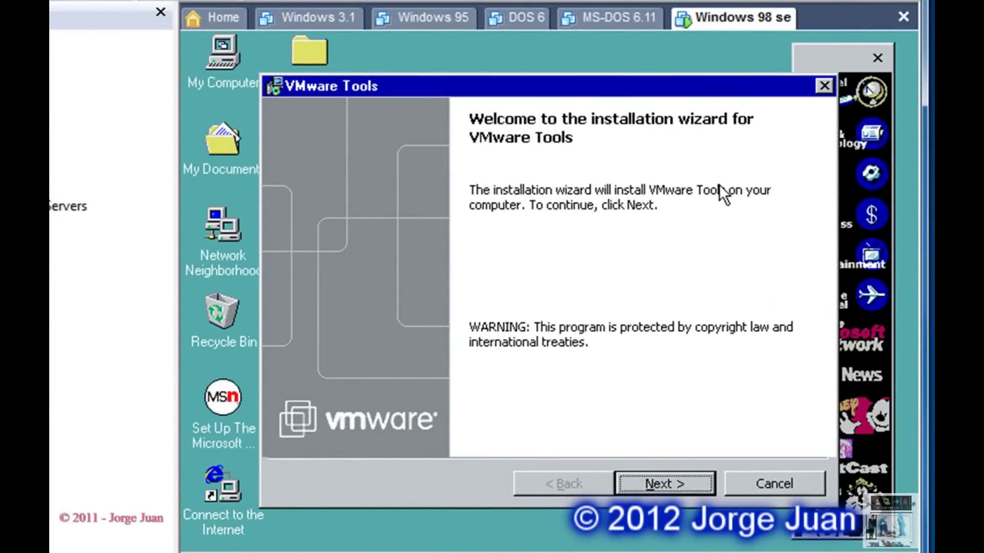
left_click(681, 485)
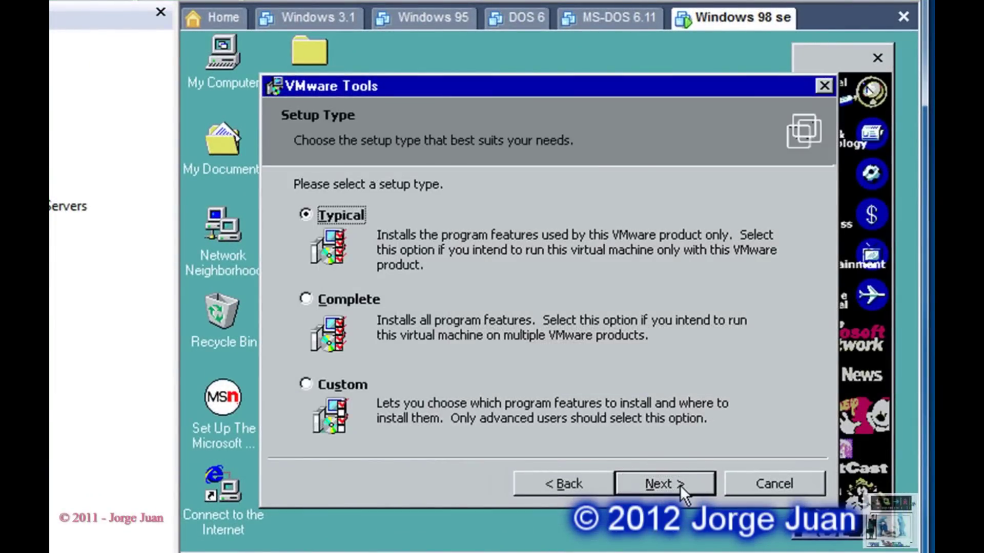
left_click(650, 482)
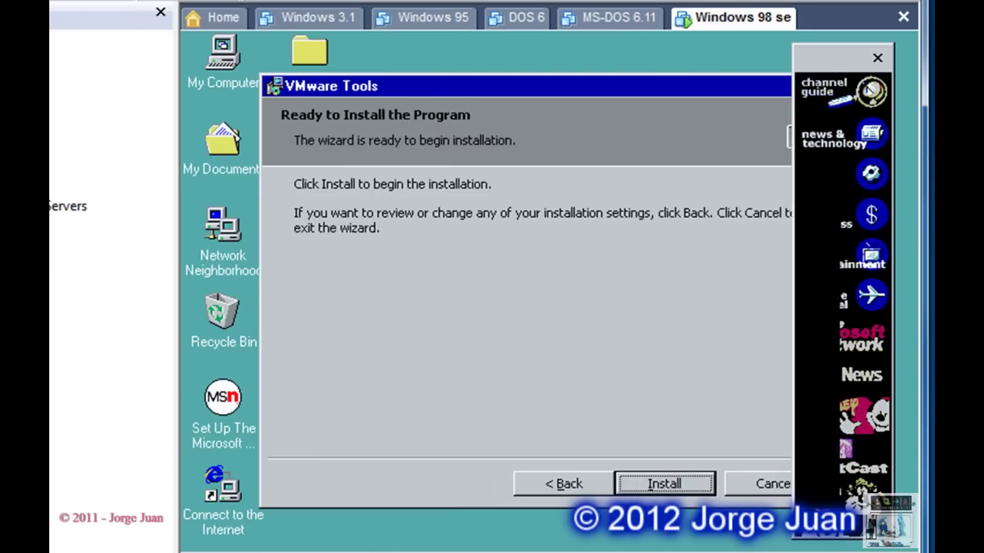
left_click(638, 482)
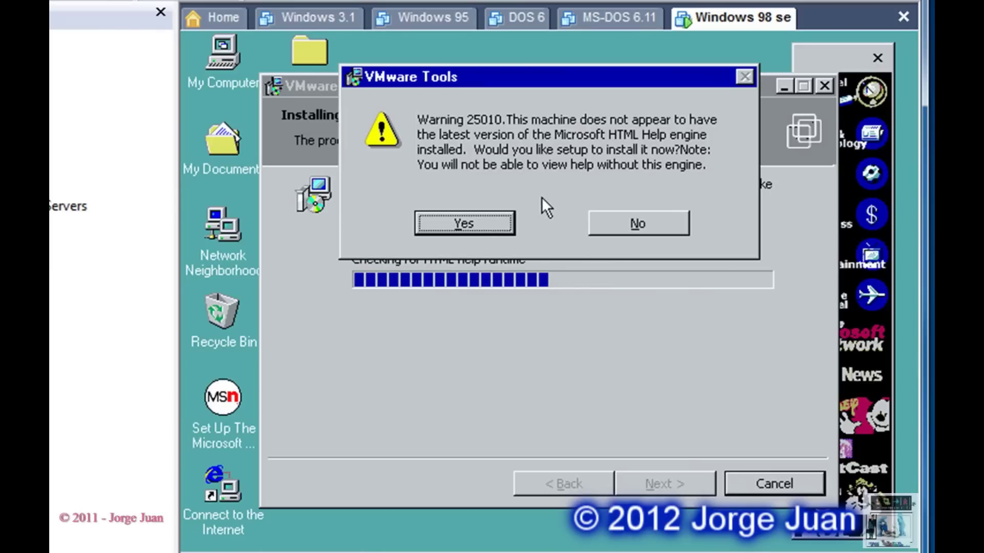
Step: Agree to install the Microsoft HTML Help engine, acknowledge the SVGA and mouse driver notices, and finish the VMware Tools wizard
left_click(490, 218)
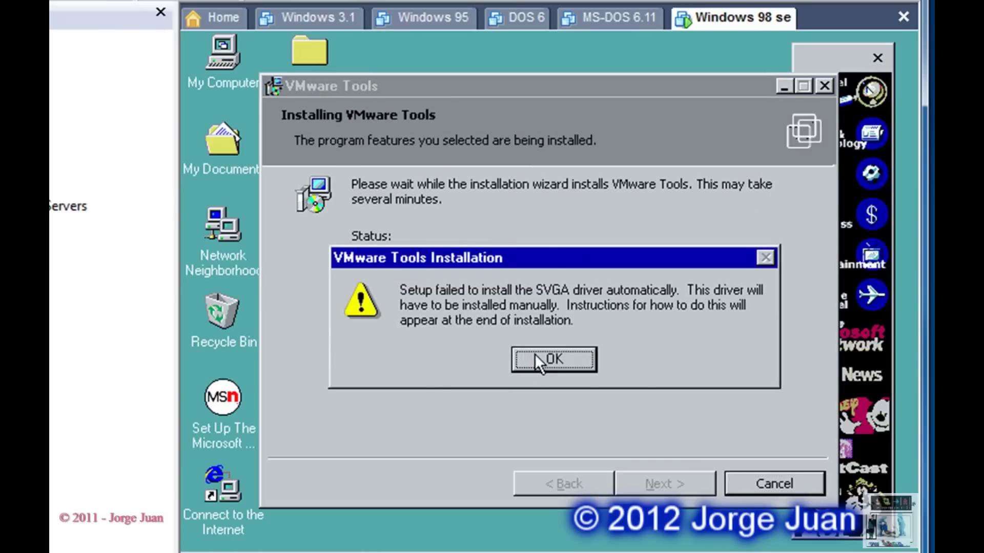
left_click(536, 355)
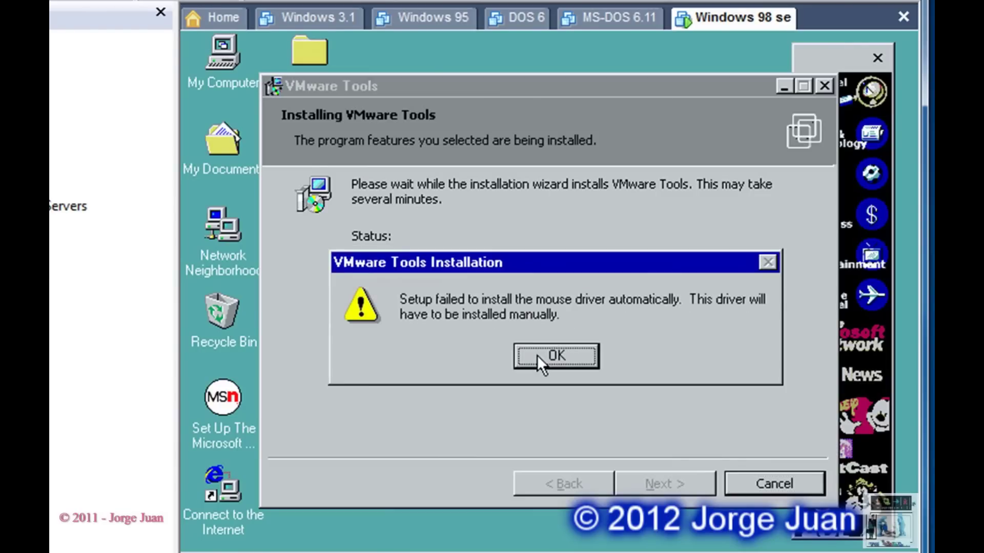
left_click(537, 355)
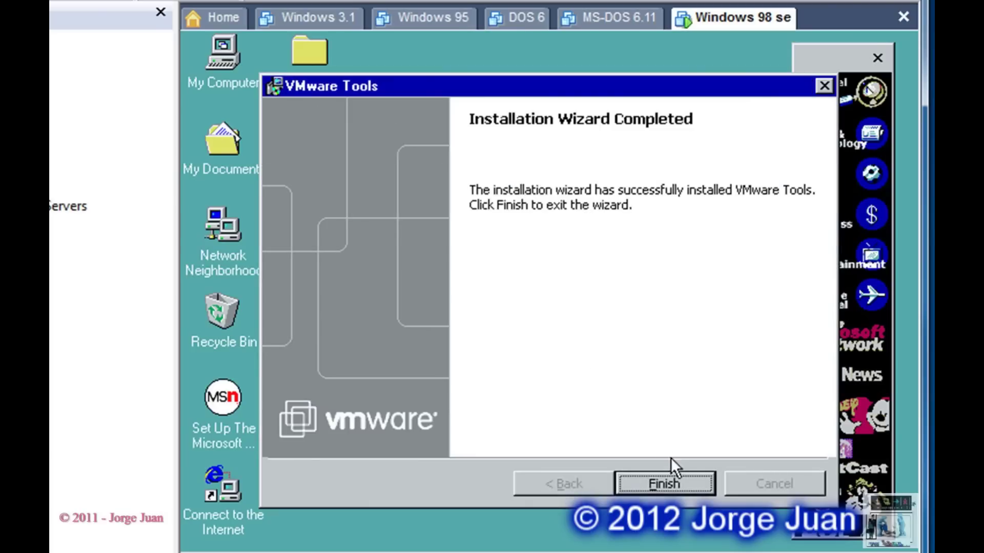
left_click(677, 478)
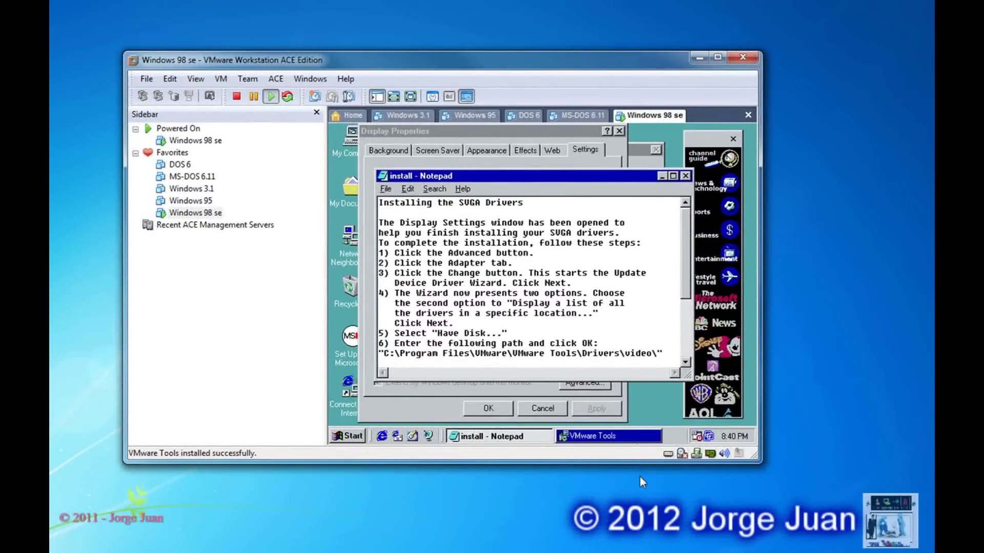
Step: Start the driver update for the Standard PCI Graphics Adapter and choose to display a list of all drivers in a specific location
left_click(533, 440)
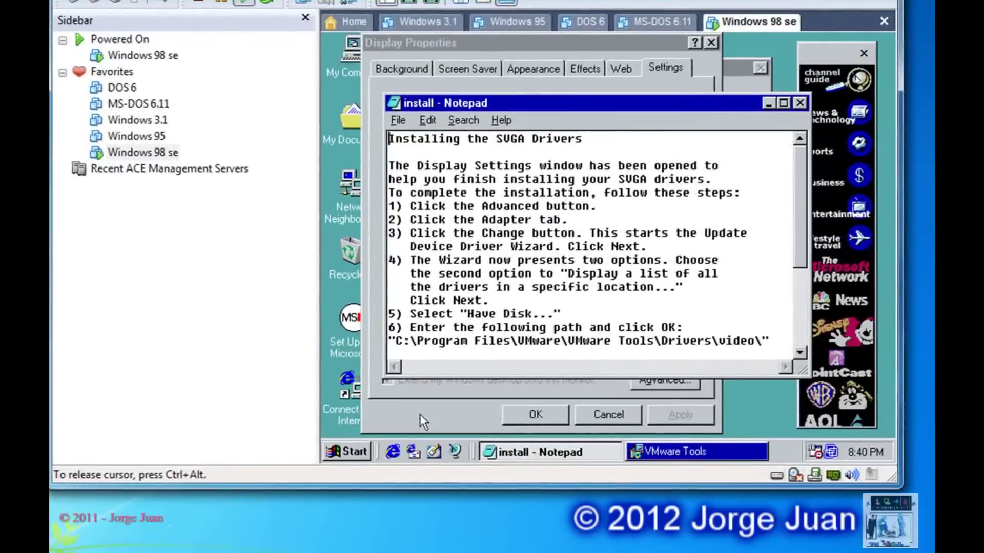
left_click(401, 414)
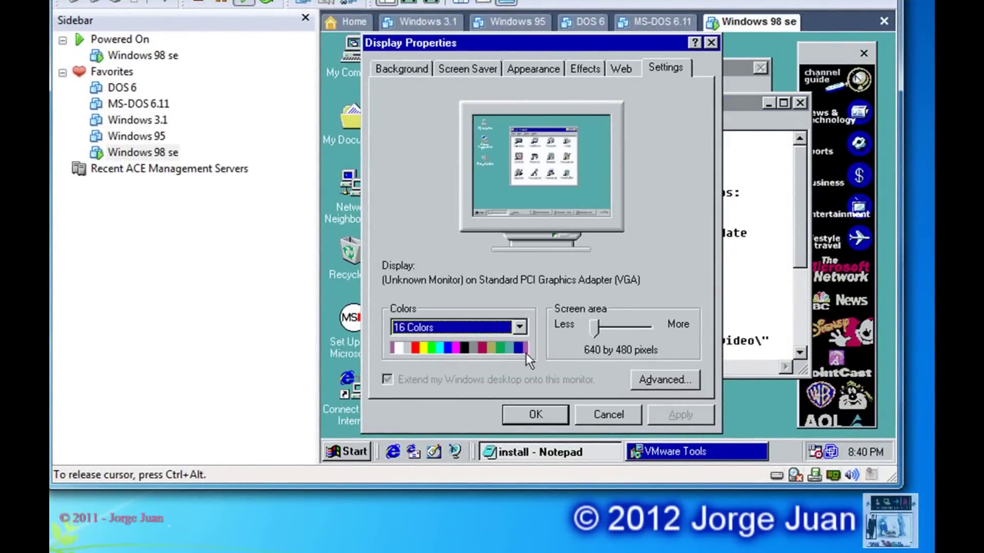
left_click(653, 376)
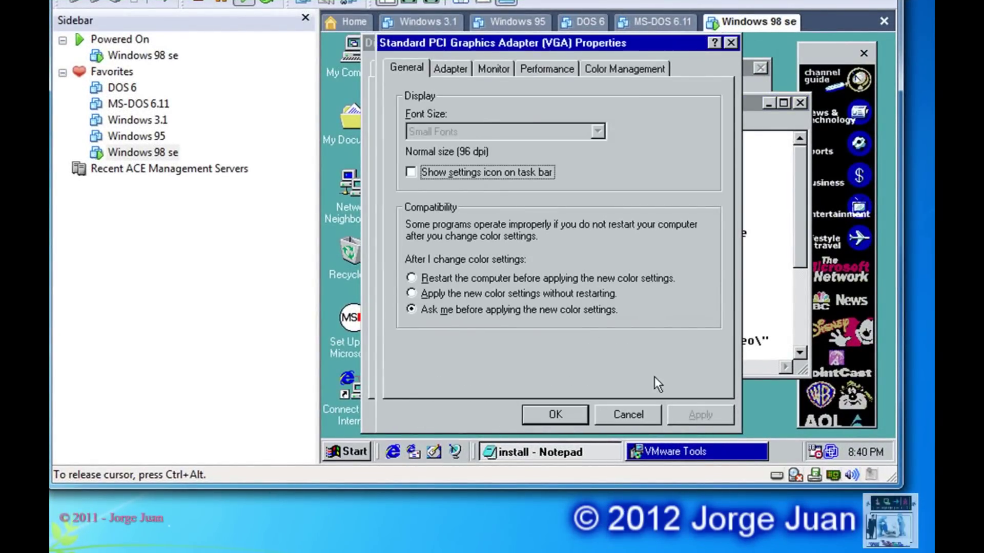
left_click(451, 71)
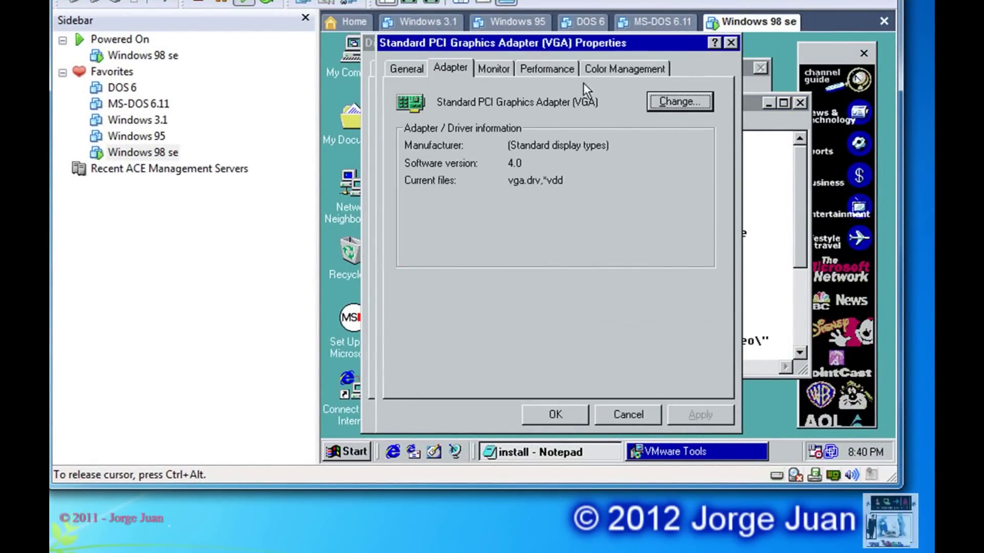
left_click(676, 101)
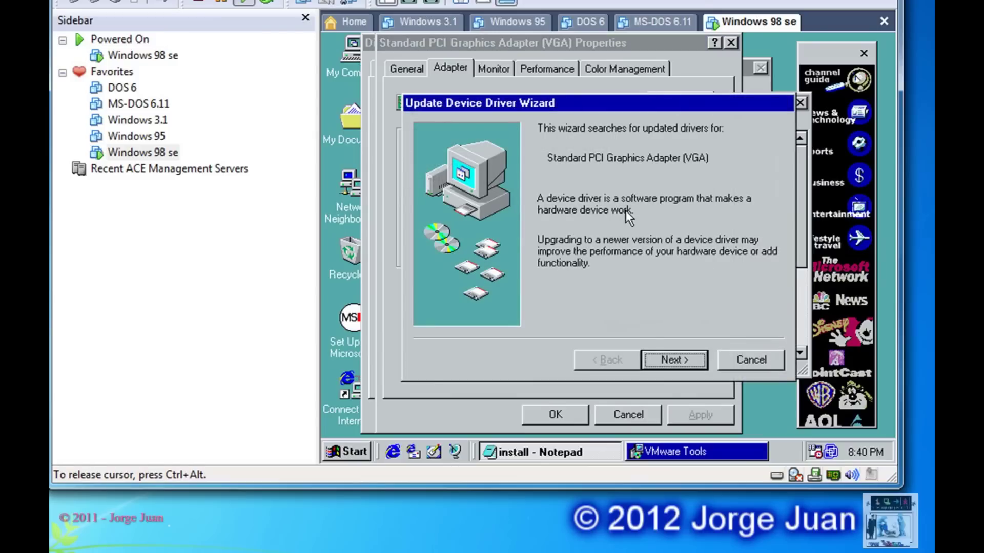
left_click(674, 360)
left_click(596, 215)
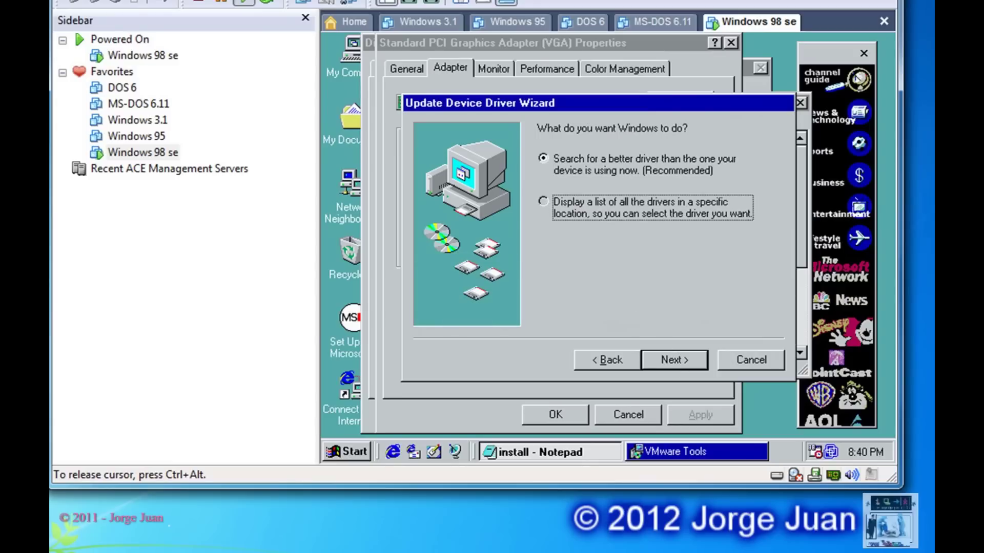
left_click(662, 358)
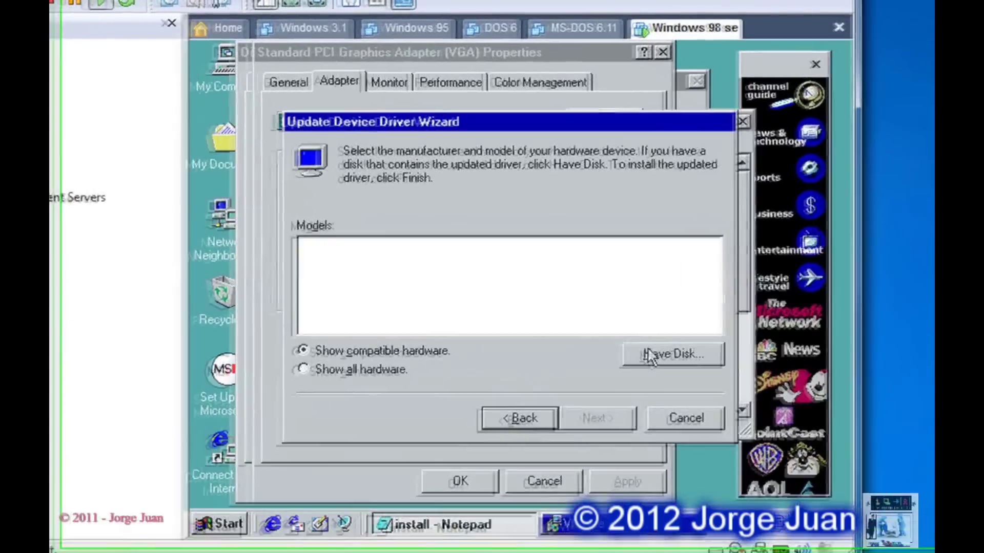
Step: Install the VMware SVGA II driver from C:\Program Files\VMware\VMware Tools\Drivers\video and close the adapter properties
left_click(647, 353)
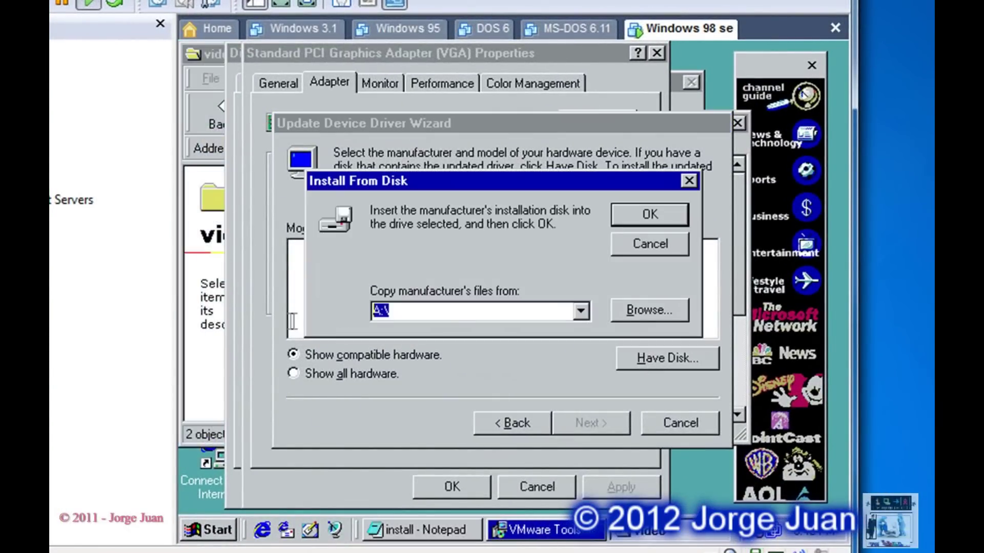
key("ctrl+v")
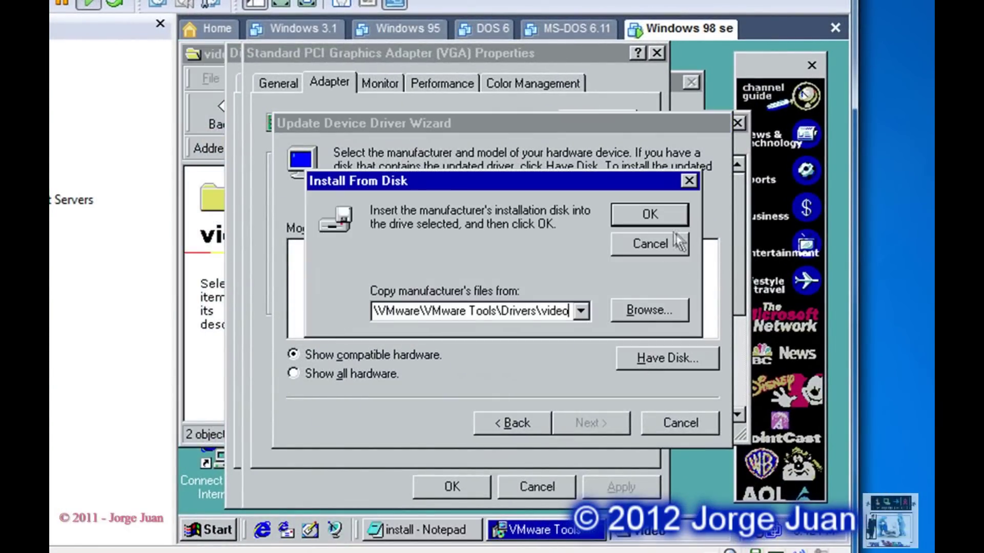
left_click(644, 218)
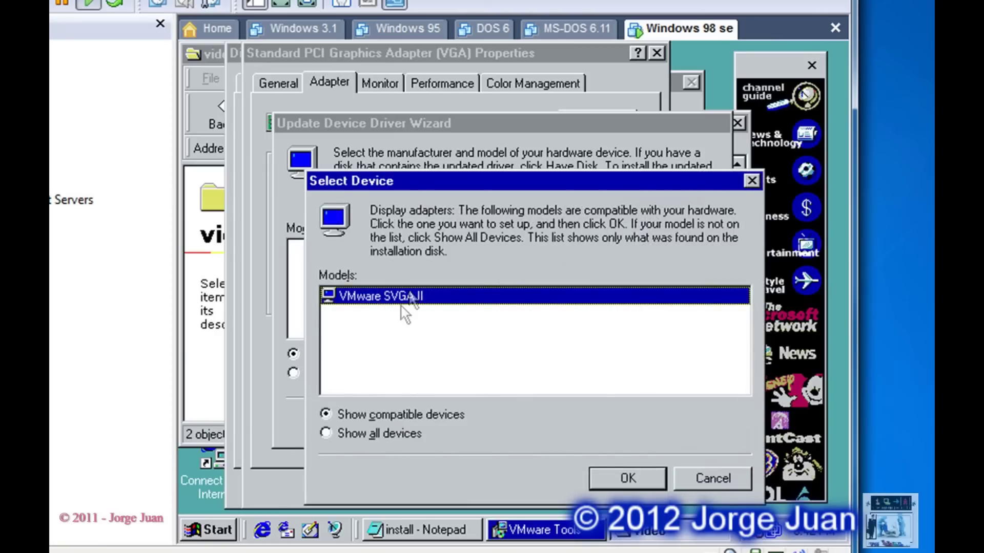
left_click(602, 473)
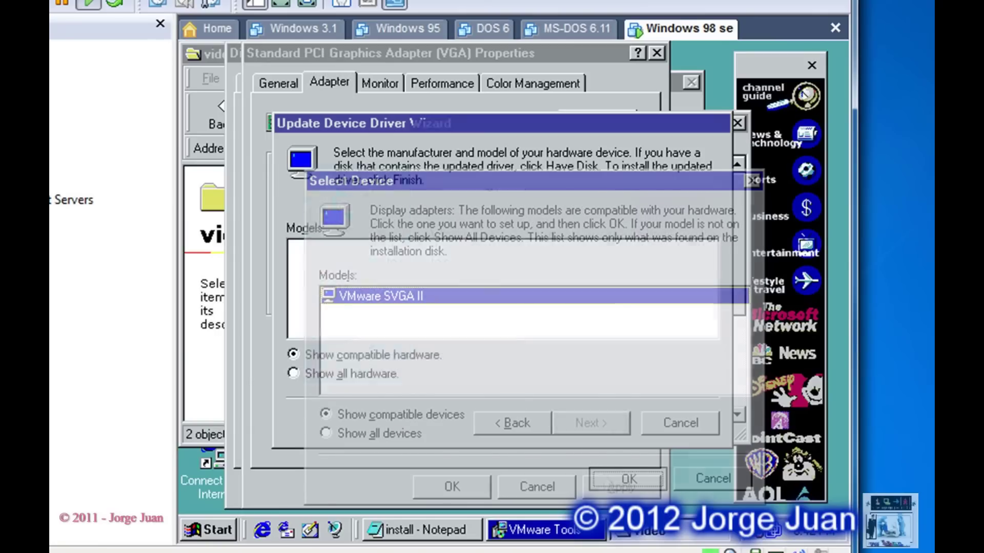
left_click(572, 431)
left_click(569, 425)
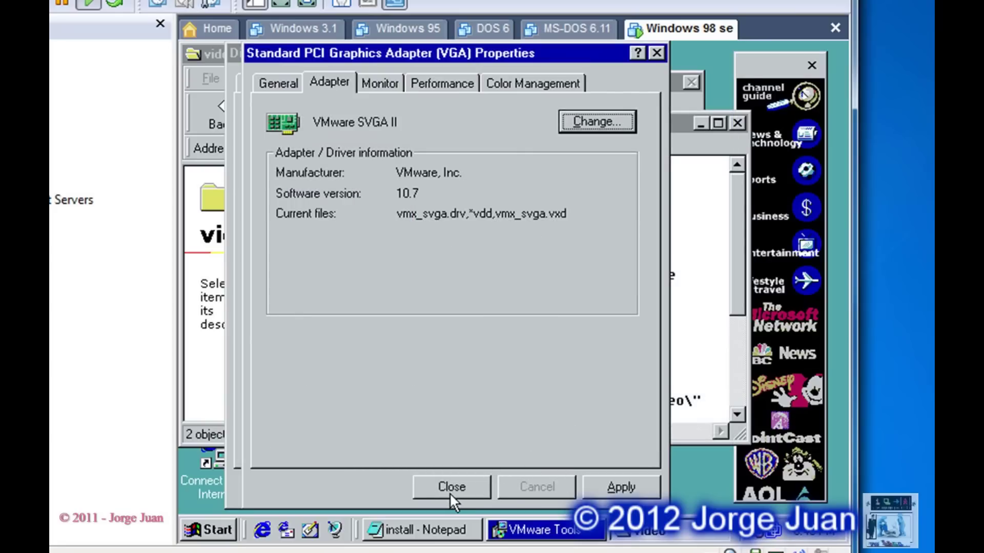
left_click(450, 493)
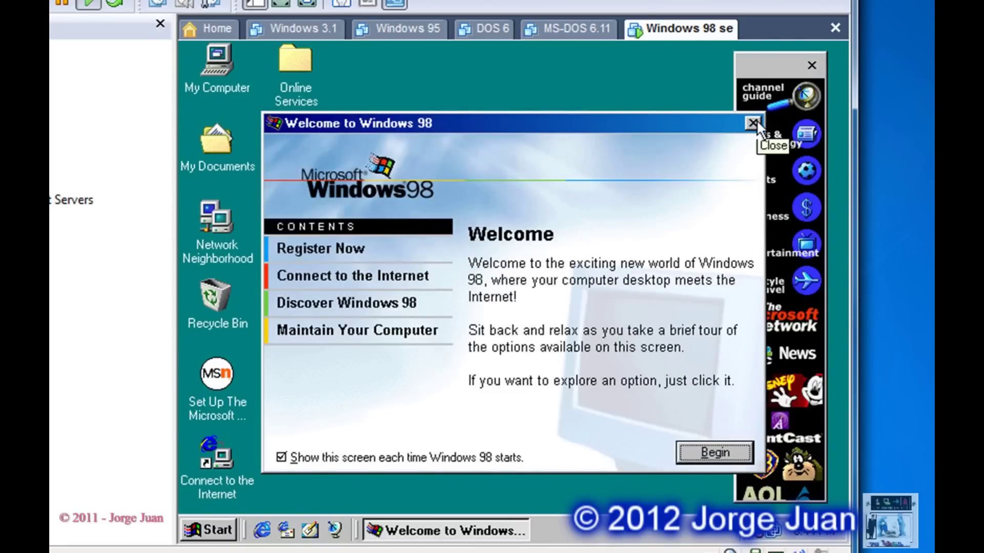
Step: Close the Welcome to Windows 98 window and open the guest's display settings for colors and screen area
left_click(752, 123)
right_click(495, 159)
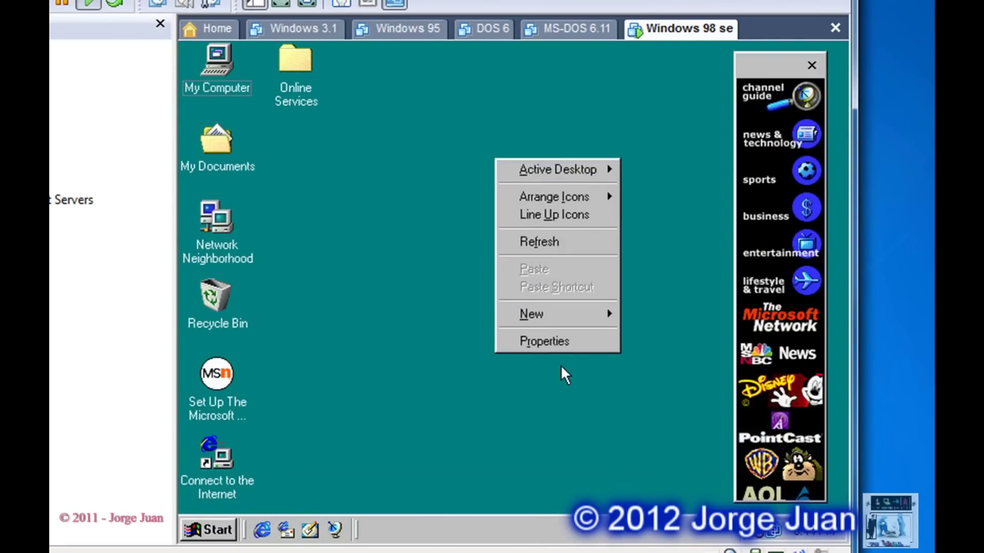
left_click(561, 344)
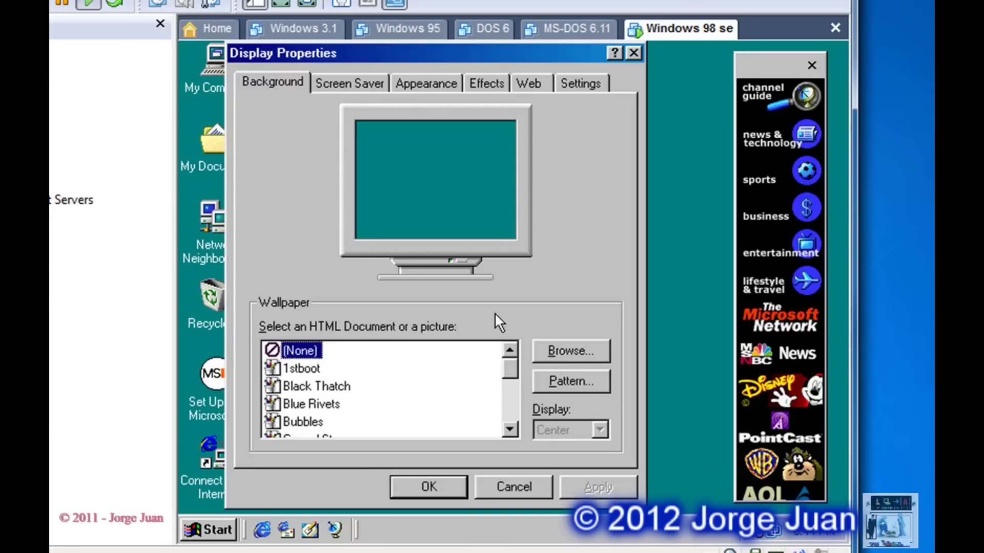
left_click(582, 84)
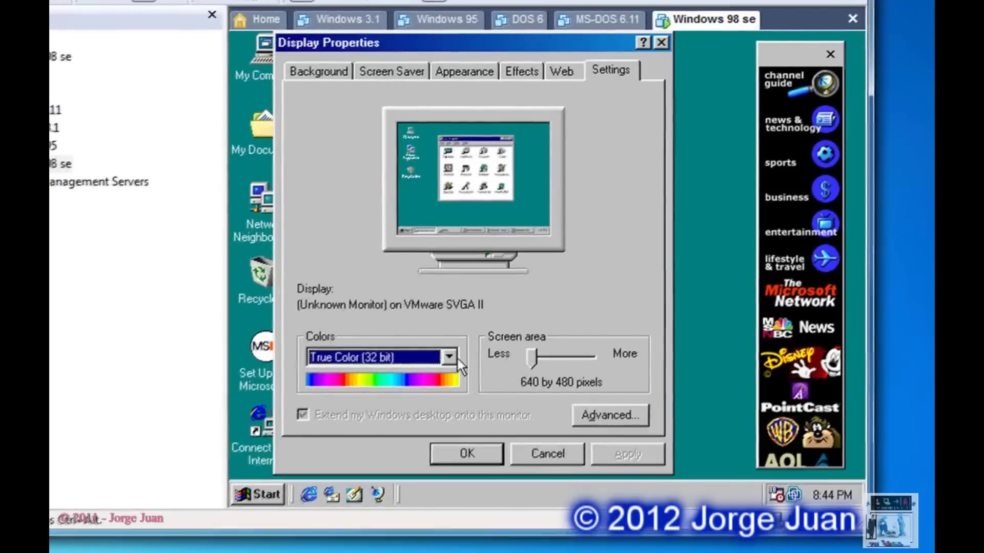
Step: Set the guest display to True Color (32 bit) and 1024 by 768 pixels, keep the new resolution, and close Display Properties
left_click(410, 385)
left_click(410, 385)
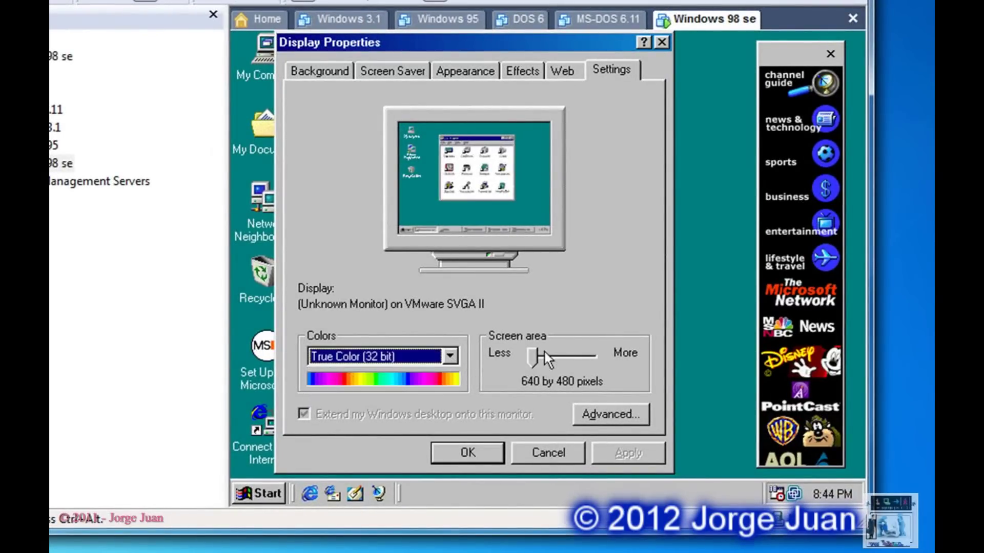
left_click(560, 355)
left_click(569, 355)
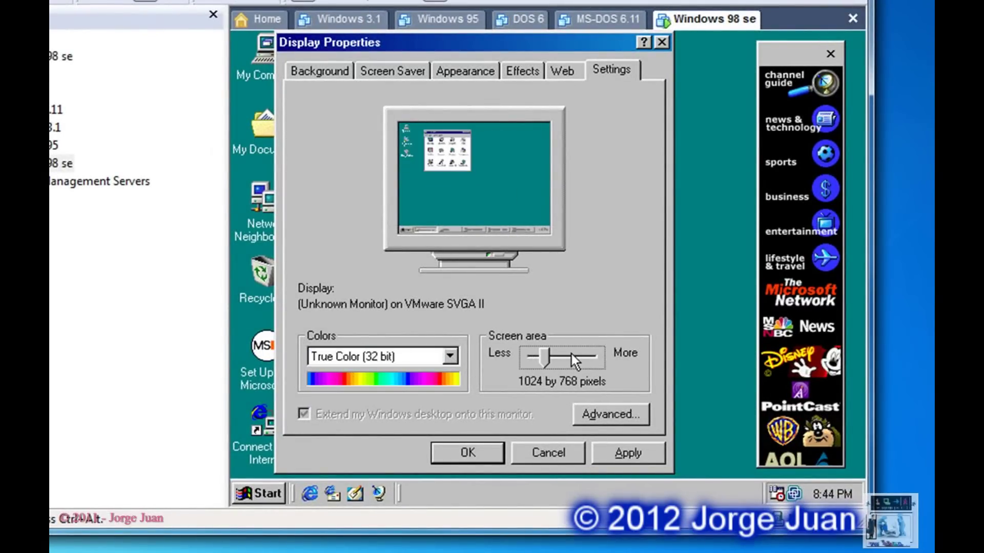
left_click(640, 452)
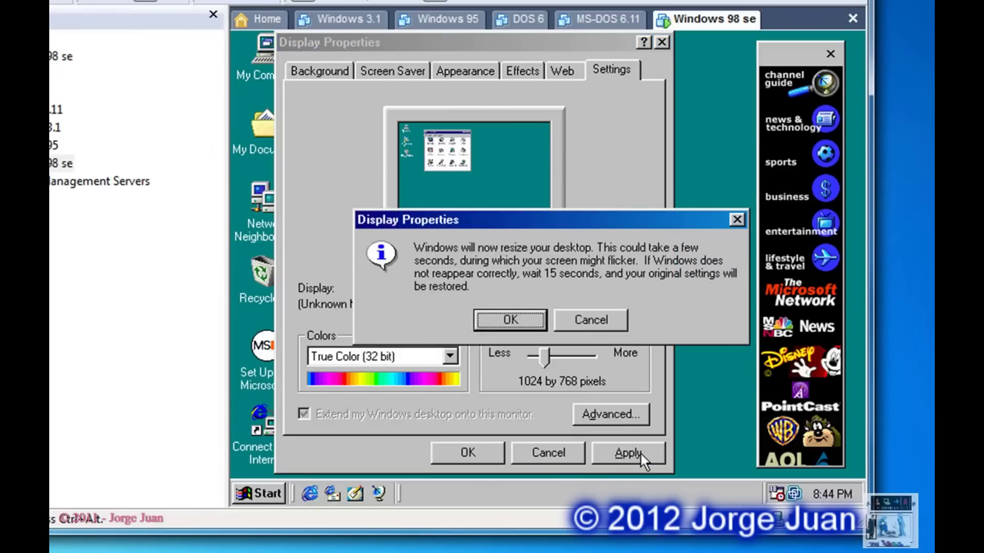
left_click(509, 327)
left_click(535, 199)
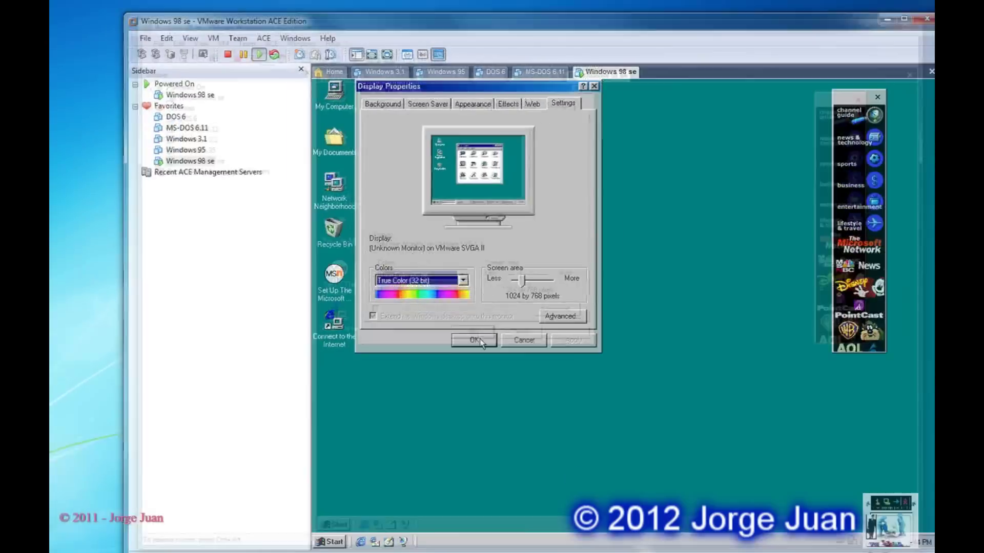
left_click(478, 339)
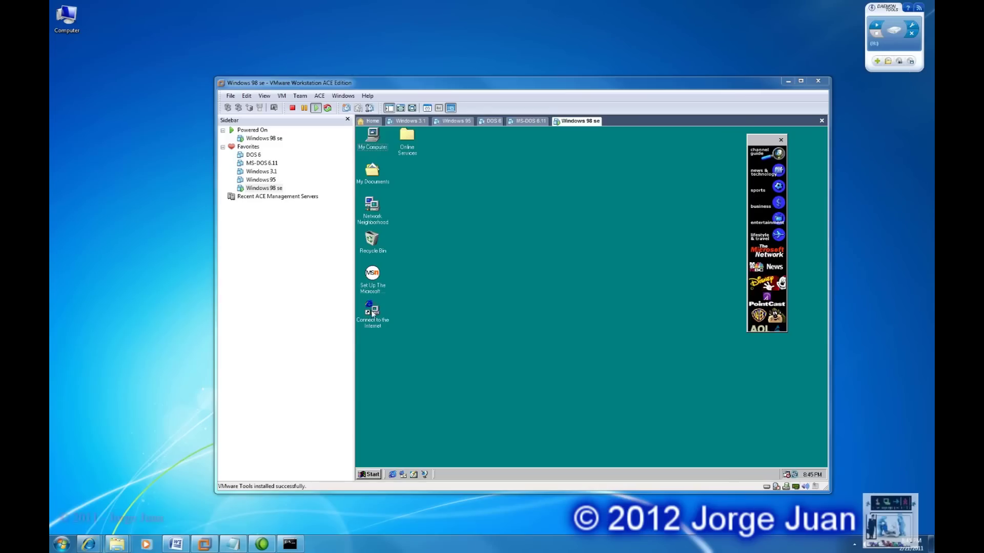
left_click(344, 309)
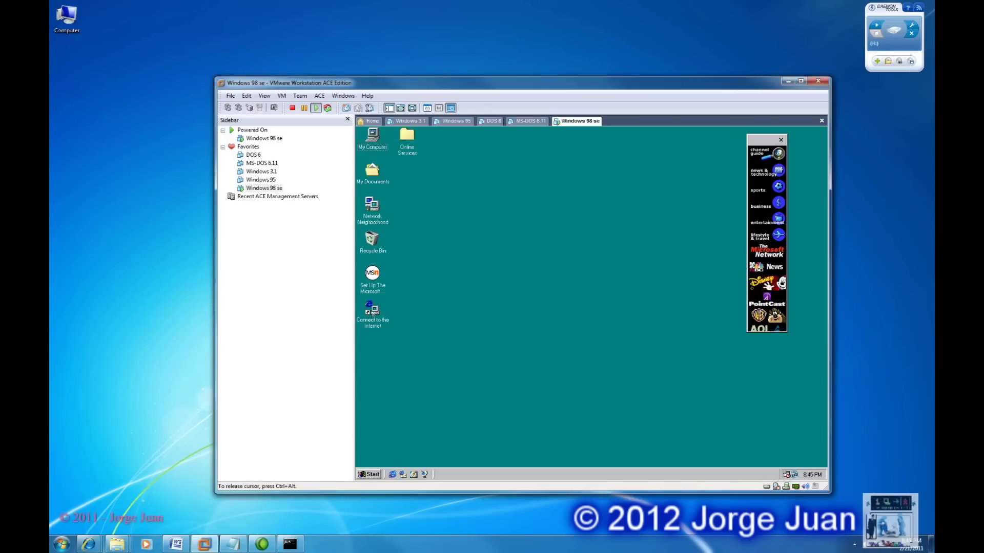
Step: Complete the Internet Connection Wizard for an existing Internet account through a phone line or local area network (LAN)
double_click(372, 313)
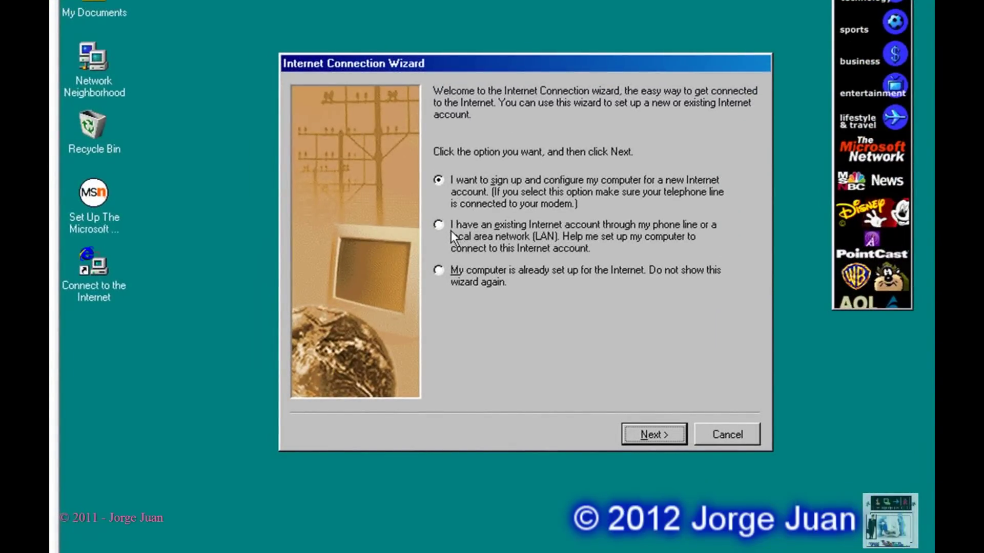
left_click(438, 225)
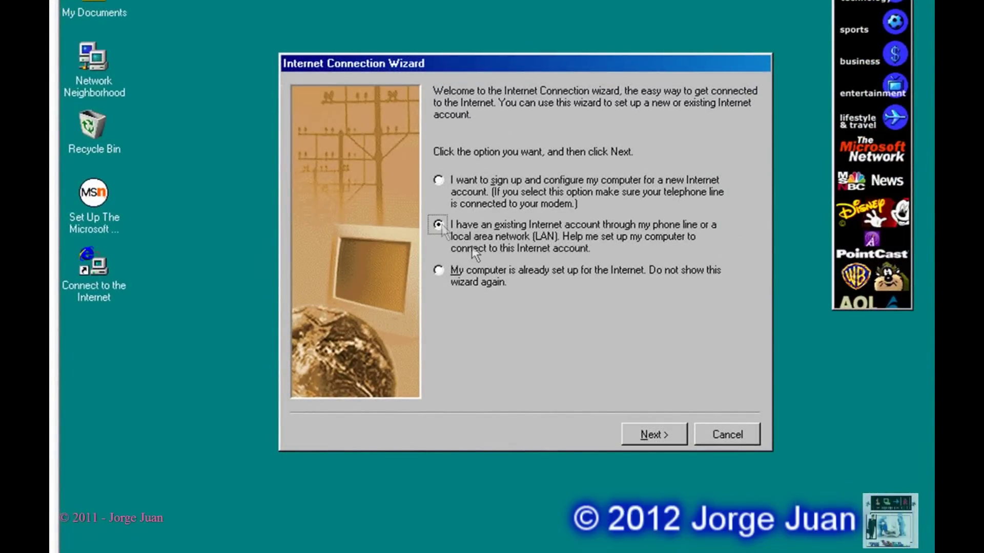
left_click(659, 435)
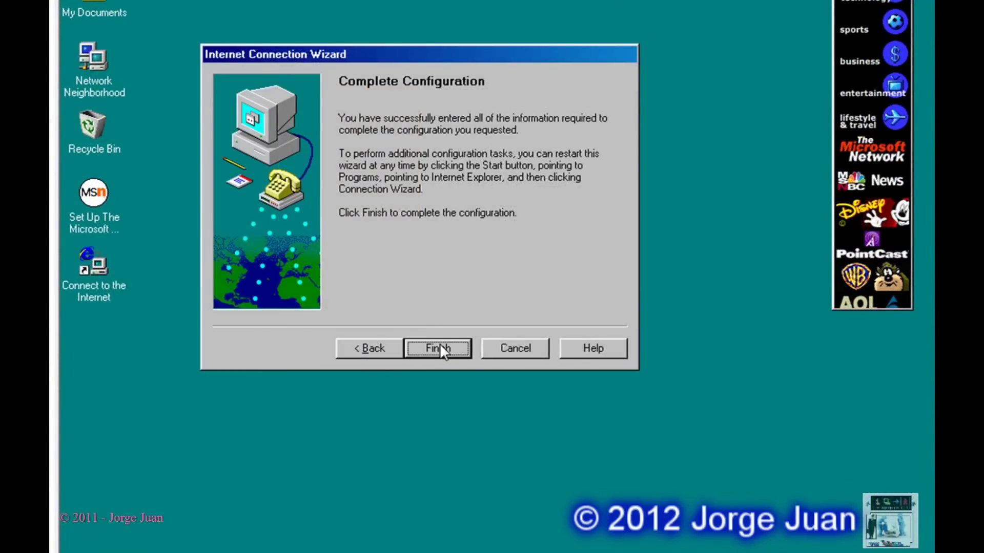
left_click(439, 348)
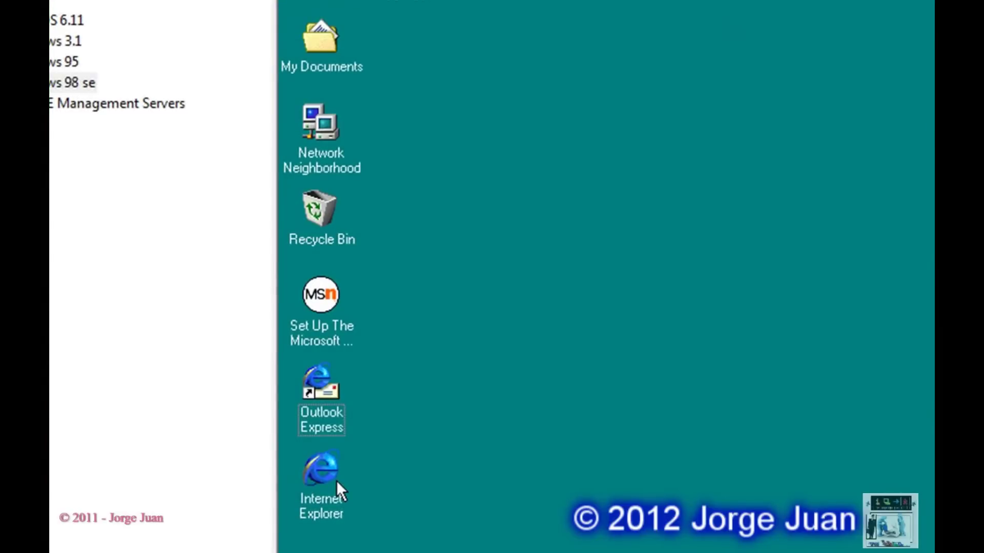
Step: Launch Internet Explorer in the guest and check its version information
left_click(319, 351)
double_click(336, 482)
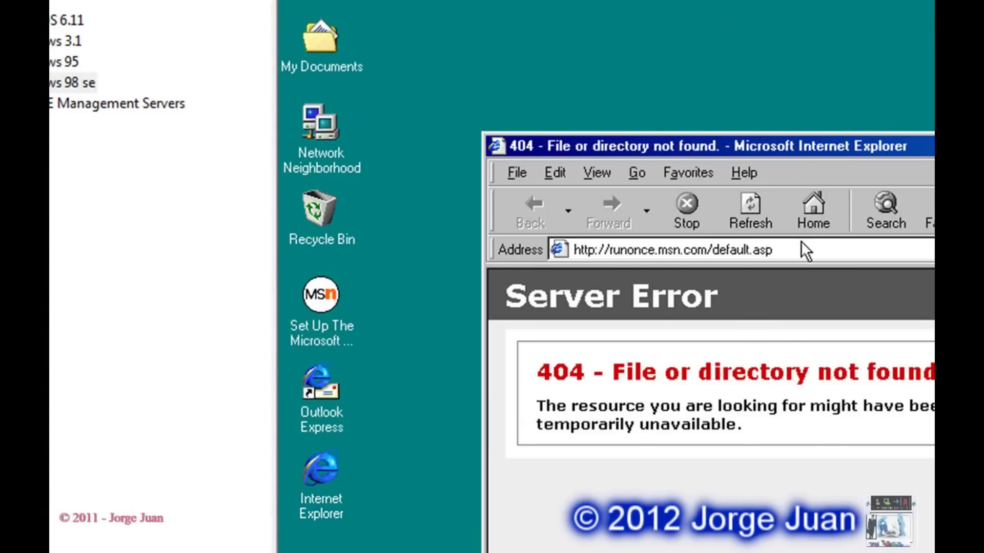
left_click(742, 170)
left_click(816, 312)
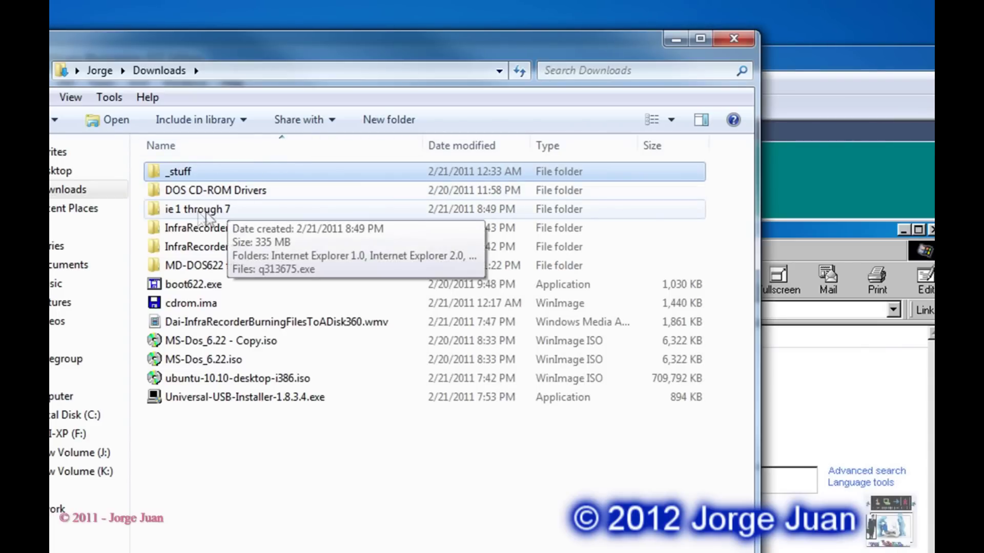
Step: Copy msie60.exe from the host folder ie 1 through 7\Internet Explorer 6.0 to the guest desktop and run it
double_click(204, 210)
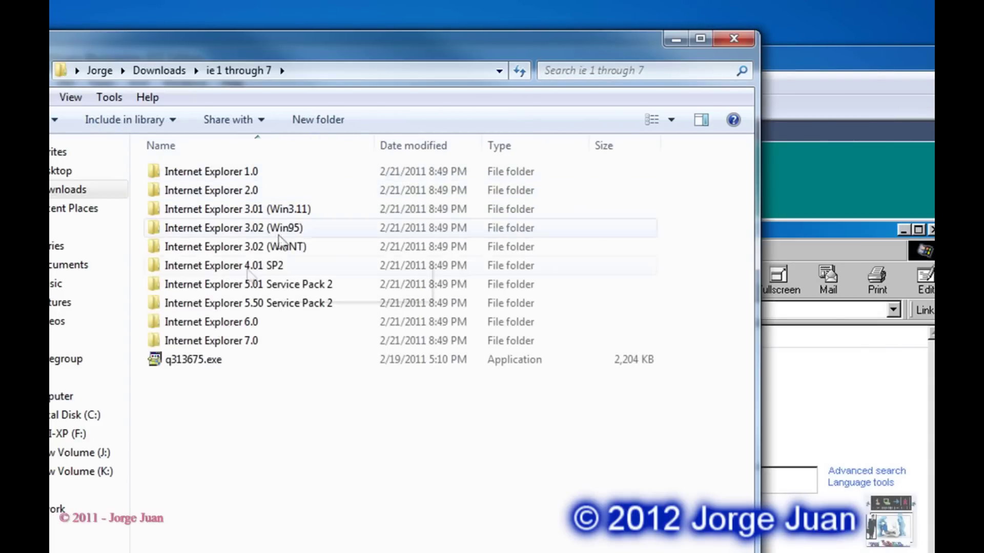
double_click(230, 322)
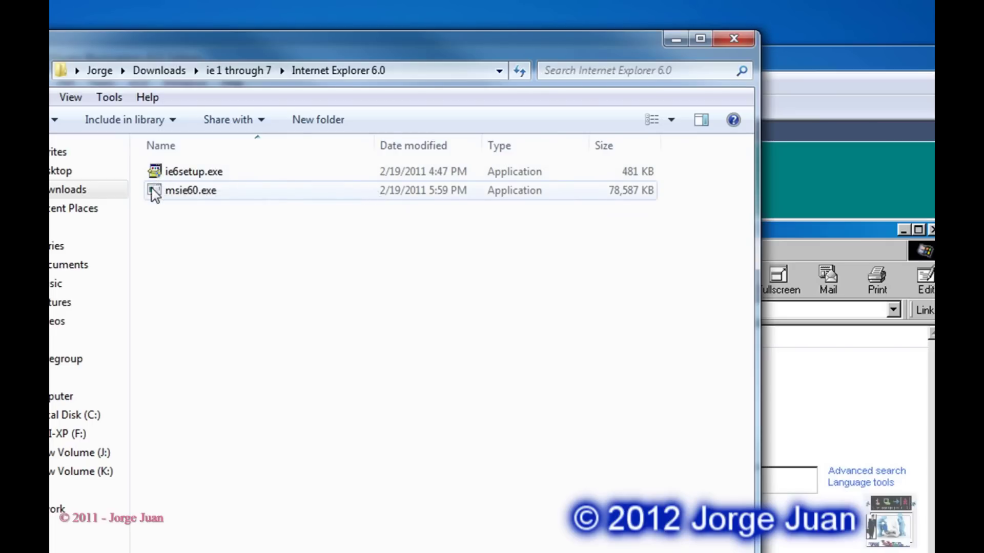
left_click_drag(155, 195, 831, 184)
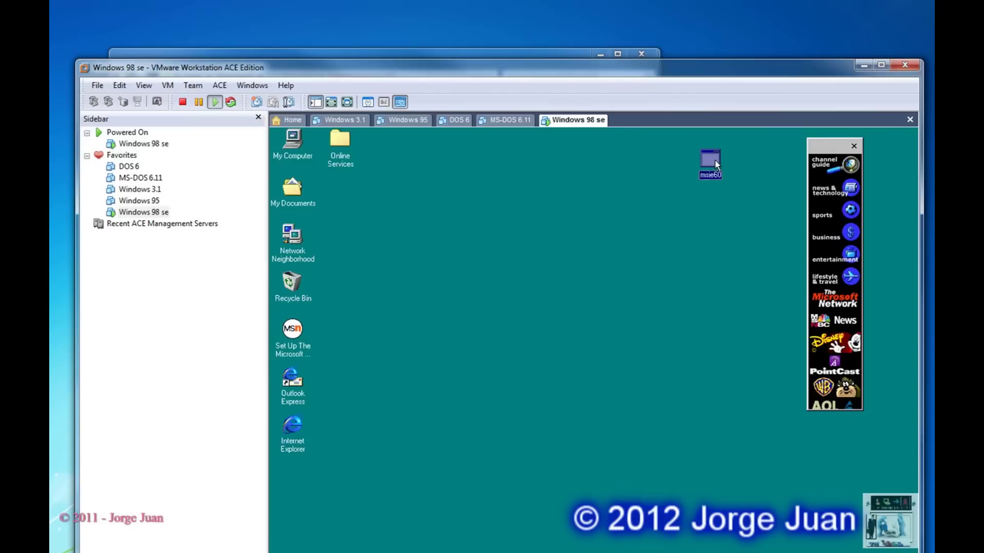
double_click(714, 161)
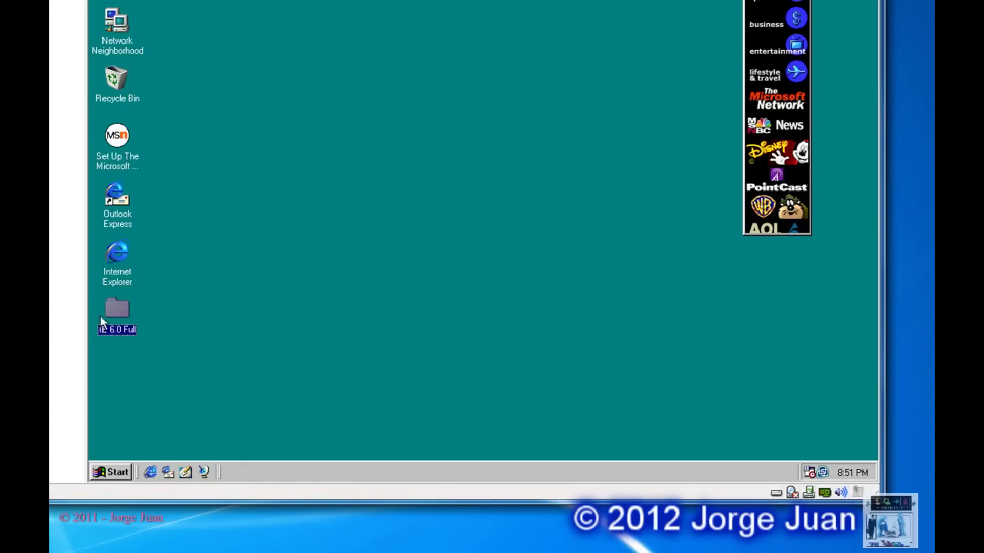
Step: Run ie6setup from the IE 6.0 Full folder, accept the license agreement and complete the Internet Explorer 6 installation
double_click(116, 307)
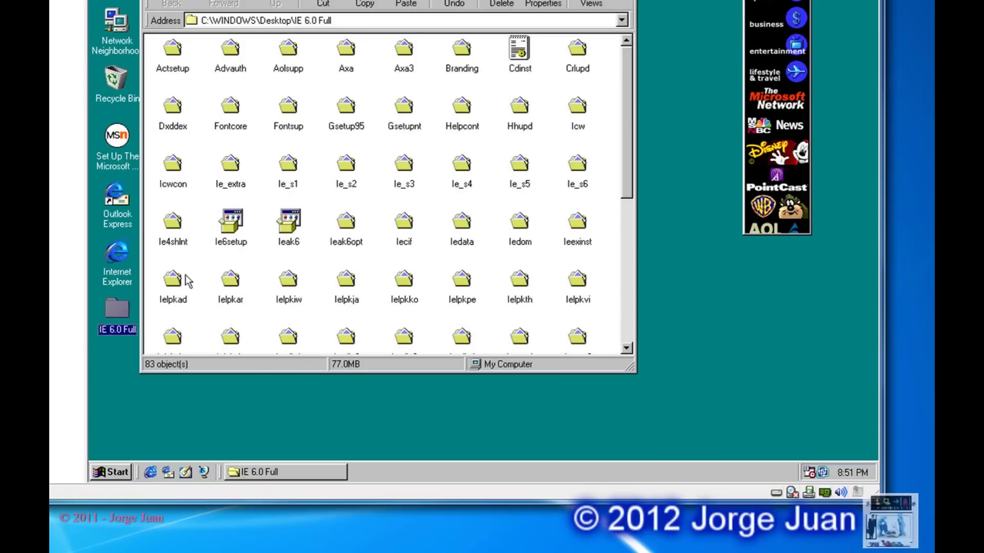
double_click(232, 233)
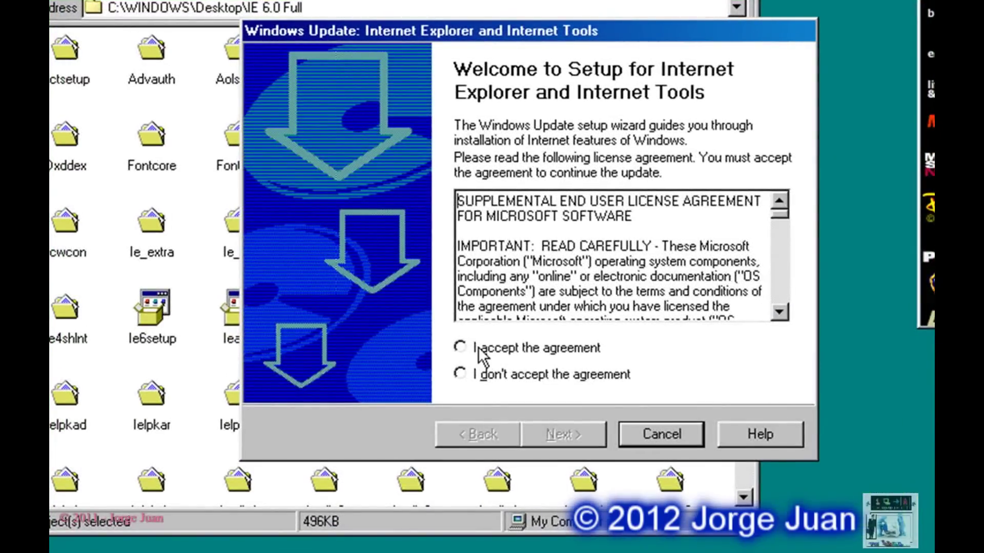
left_click(481, 352)
left_click(551, 435)
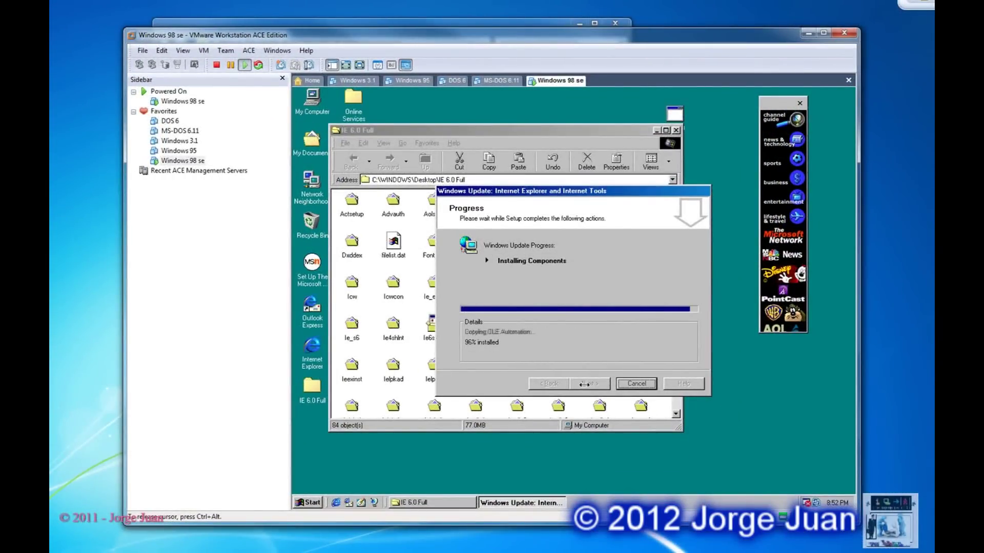
left_click(585, 385)
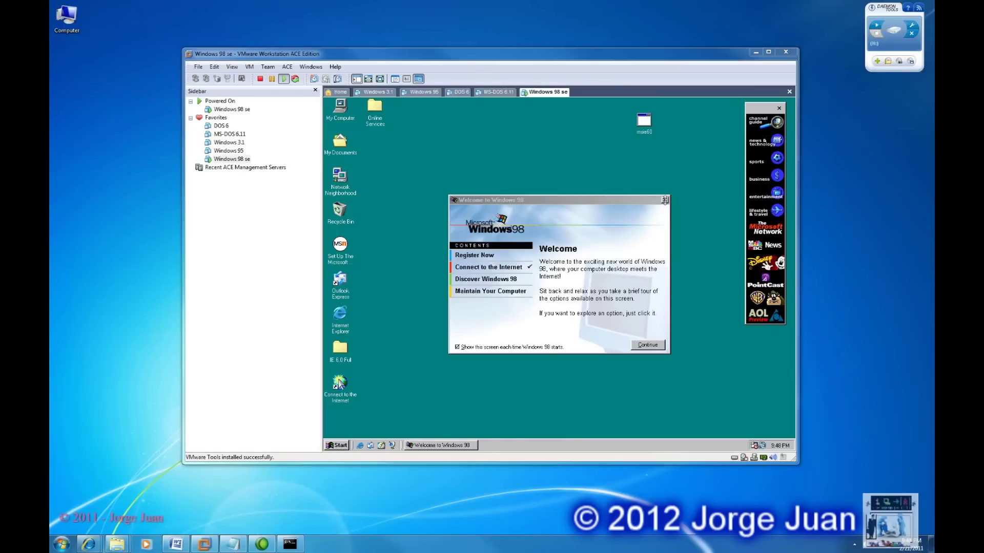
Step: Close the Welcome to Windows 98 window and open the Microsoft Update page from the Microsoft site's Security & Updates section
left_click(664, 200)
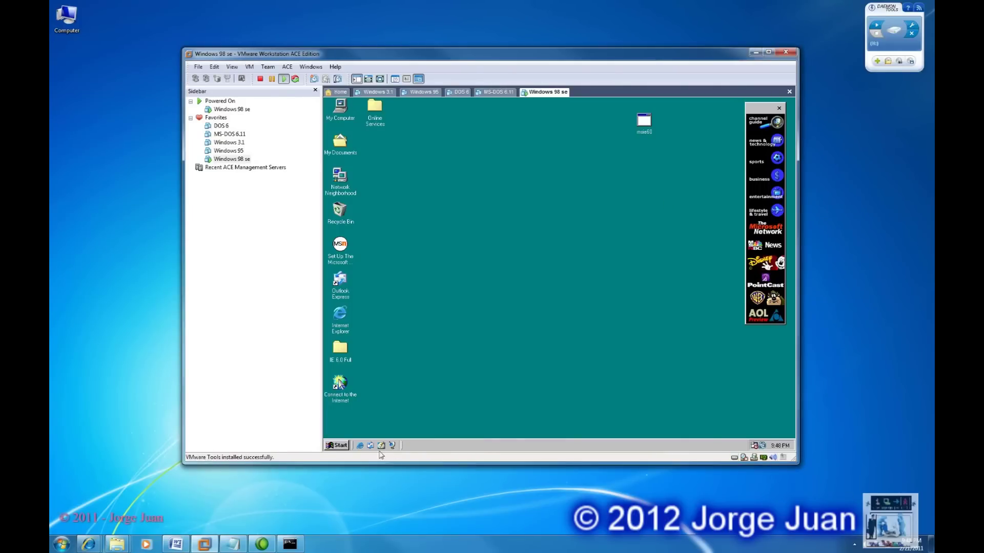
left_click(336, 445)
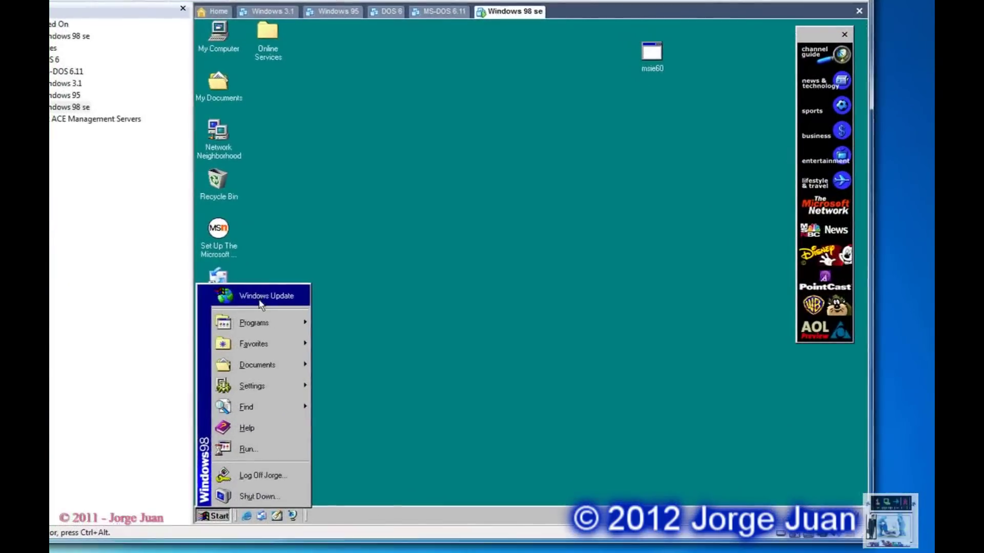
left_click(368, 298)
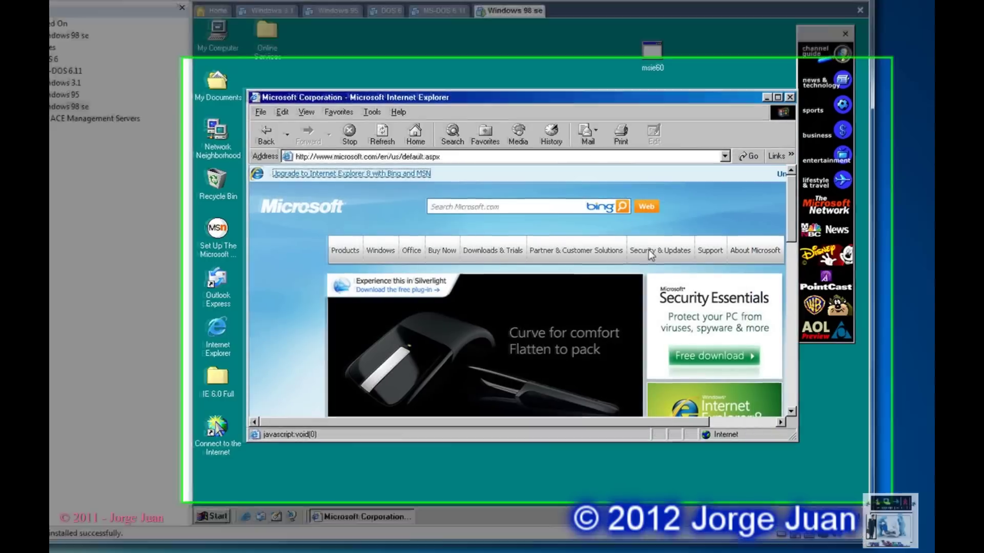
mouse_move(651, 255)
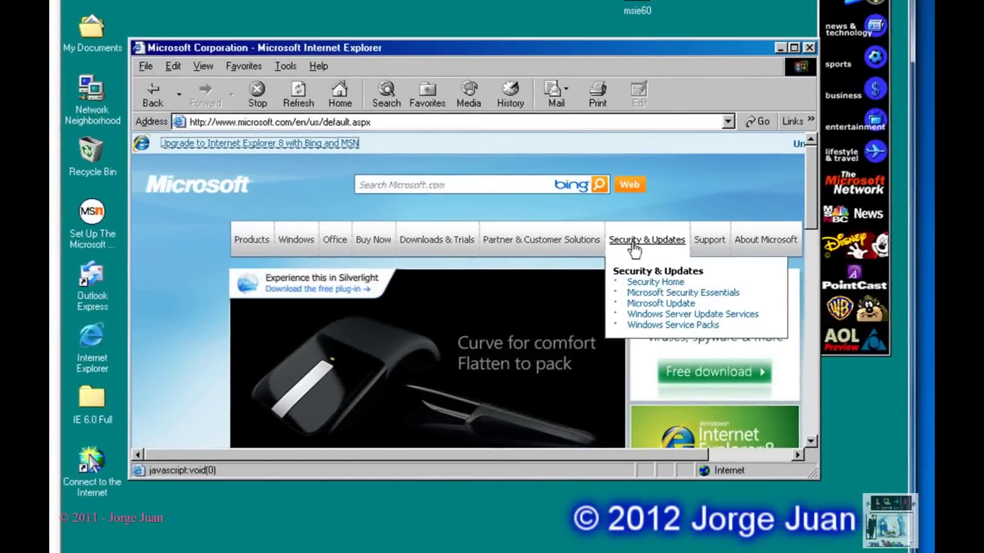
left_click(675, 304)
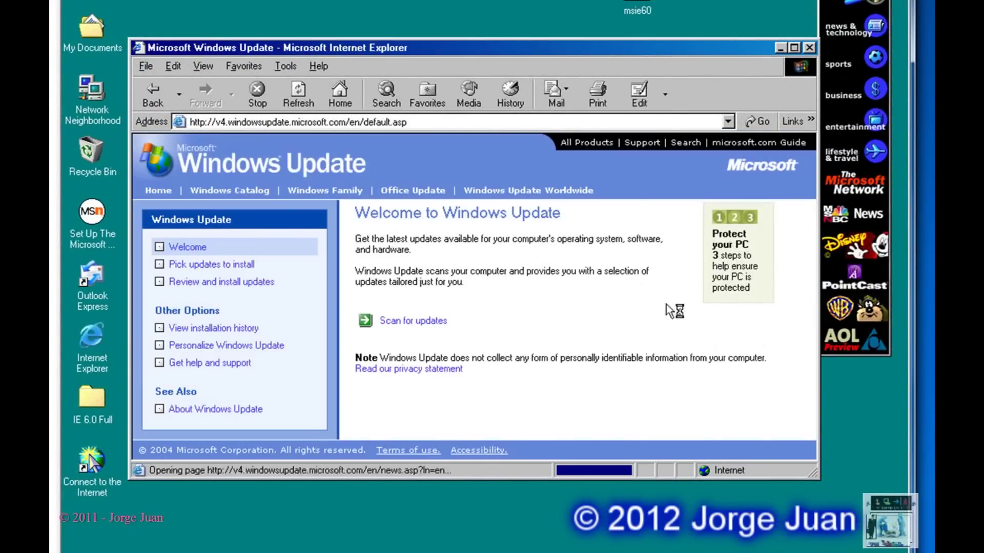
Step: Scan for updates and open the list of selected critical updates, allowing information to be sent without showing that message again
left_click(438, 323)
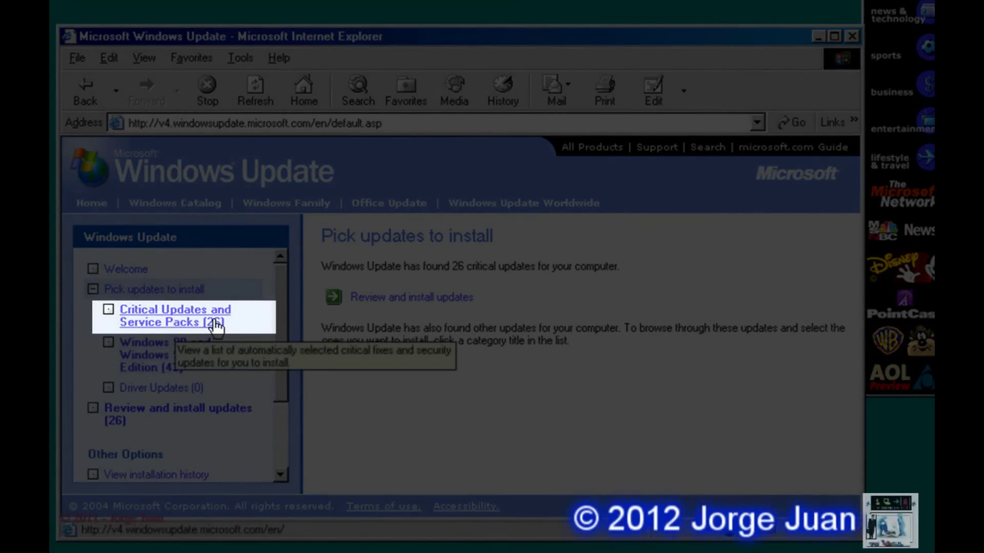
left_click(389, 300)
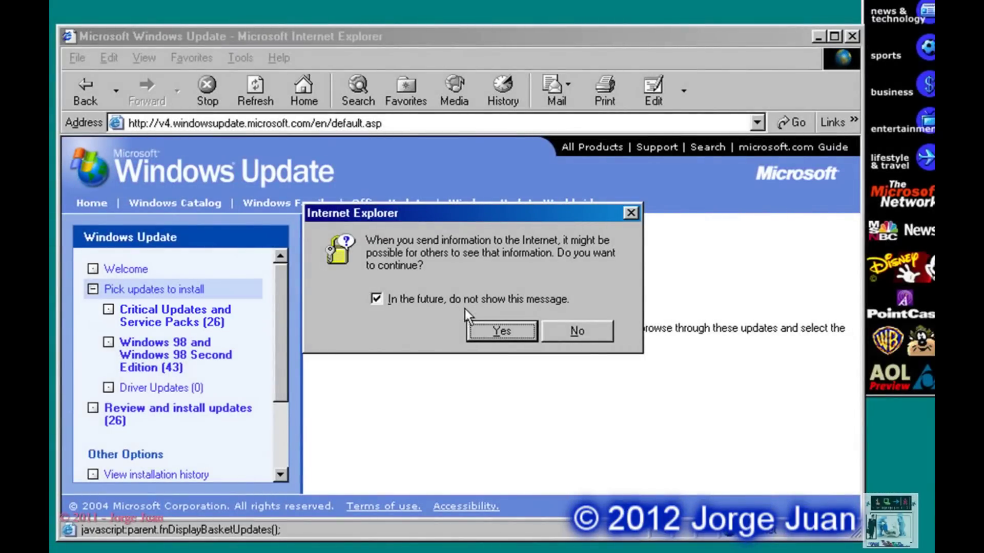
left_click(490, 326)
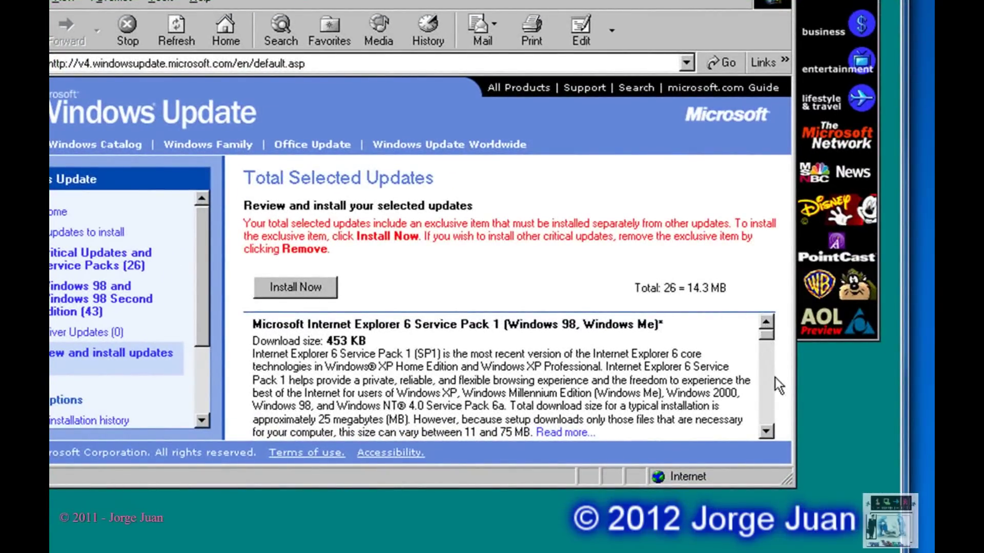
Step: Install Internet Explorer 6 Service Pack 1 from Windows Update, accepting the agreement and choosing the typical set of components
left_click(306, 289)
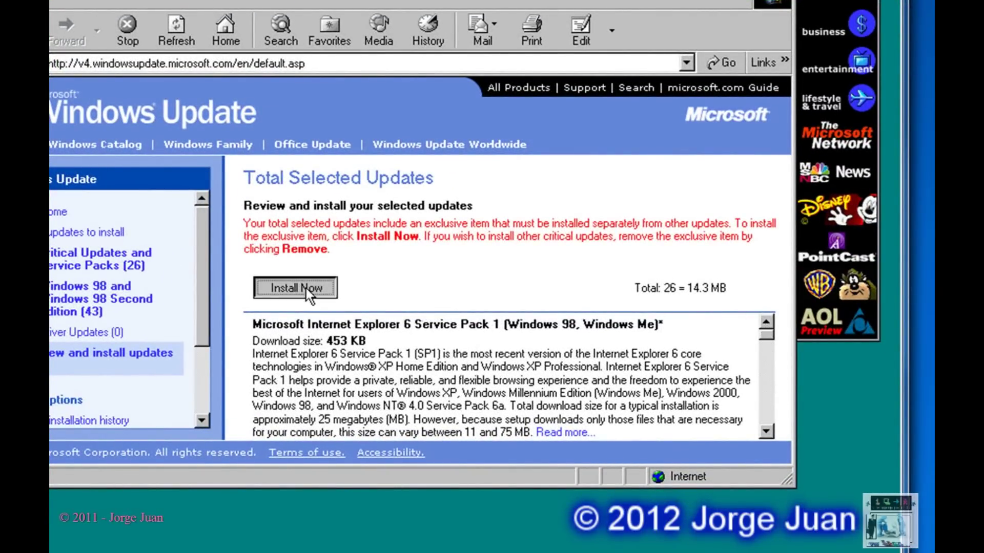
left_click(360, 303)
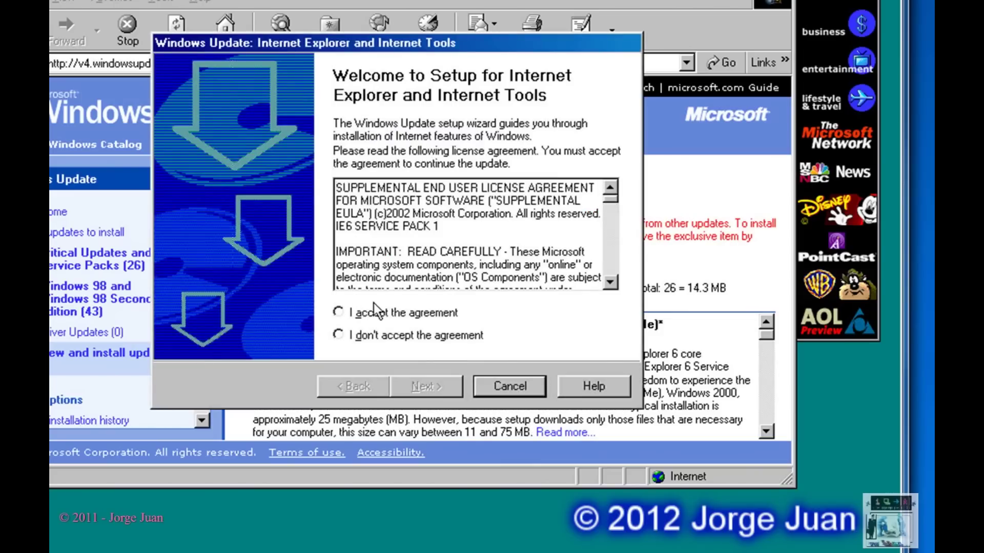
left_click(361, 312)
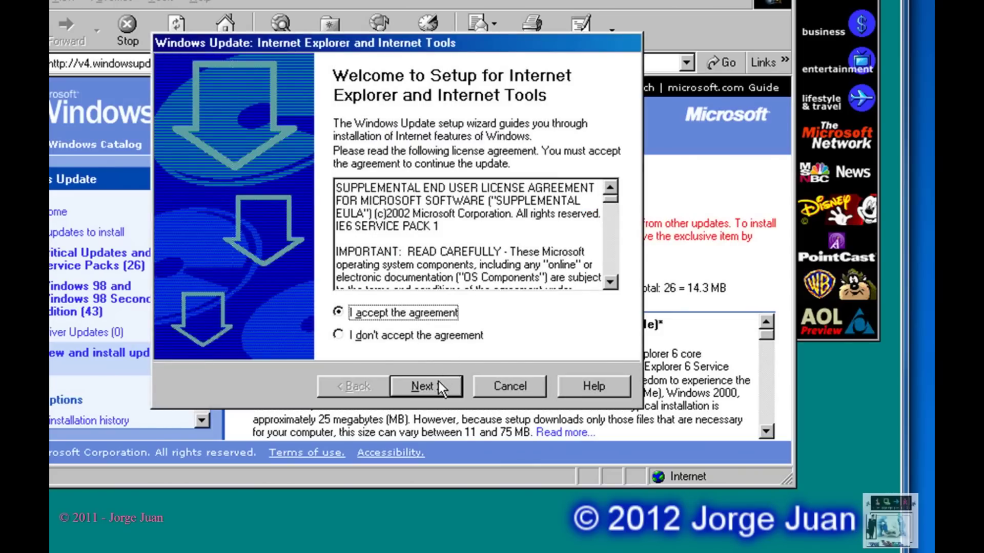
left_click(438, 381)
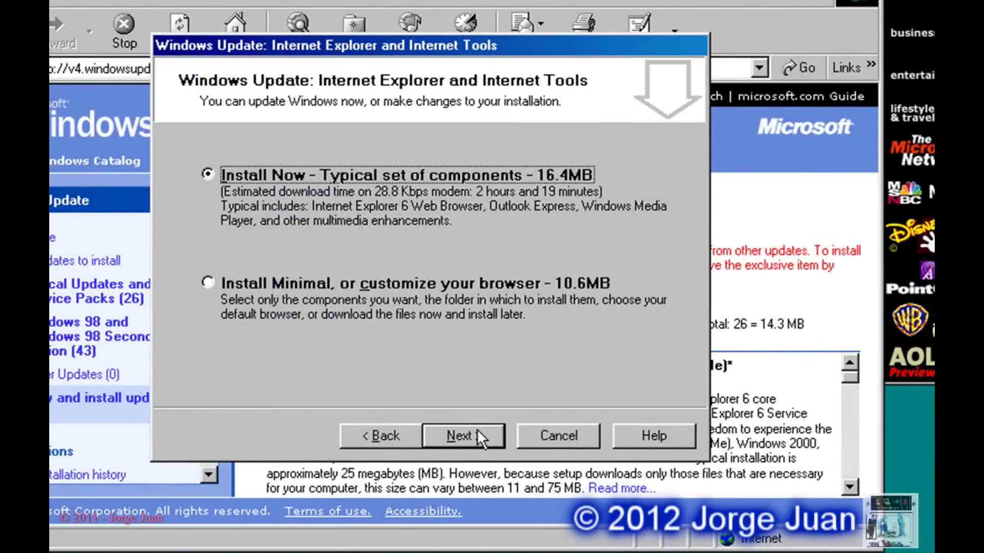
left_click(477, 434)
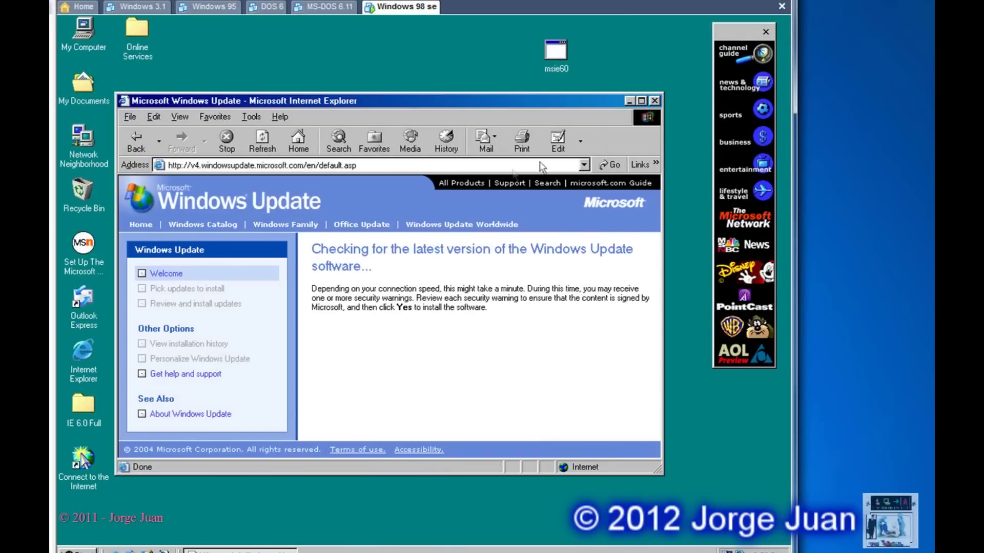
Step: Scan for updates again and read through the list of selected critical updates
left_click(379, 338)
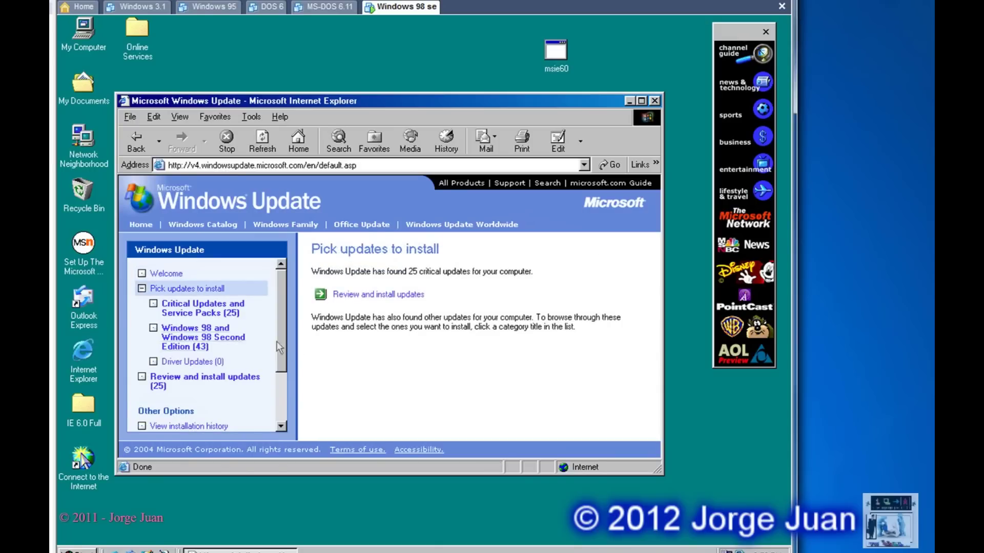
left_click(367, 294)
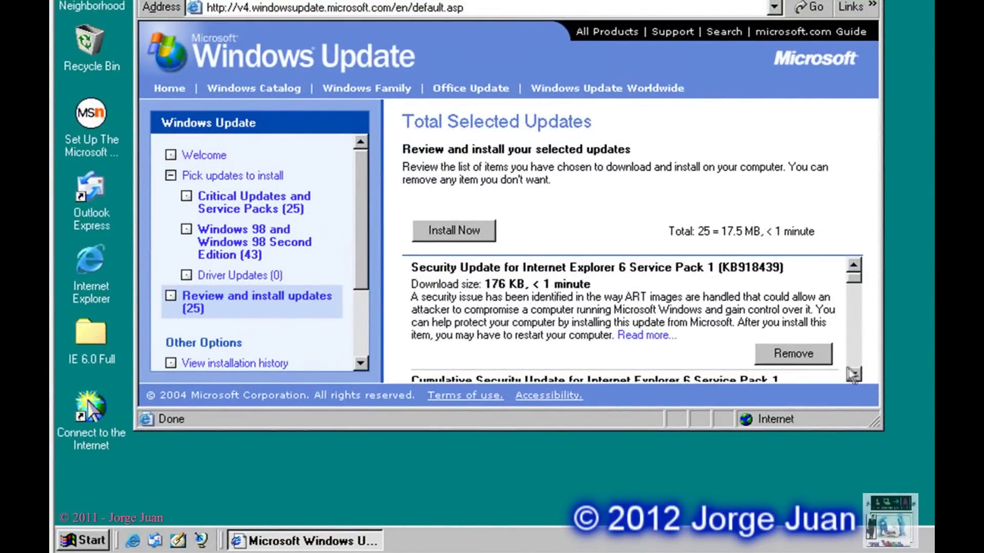
left_click(853, 375)
left_click(852, 375)
left_click(853, 375)
left_click(853, 375)
left_click(853, 375)
left_click(853, 375)
left_click(853, 375)
left_click(853, 375)
left_click(853, 375)
left_click(853, 375)
left_click(853, 375)
left_click(853, 375)
left_click(853, 375)
left_click(853, 375)
left_click(853, 375)
left_click(853, 375)
left_click(853, 375)
left_click(853, 376)
left_click(853, 375)
left_click(853, 375)
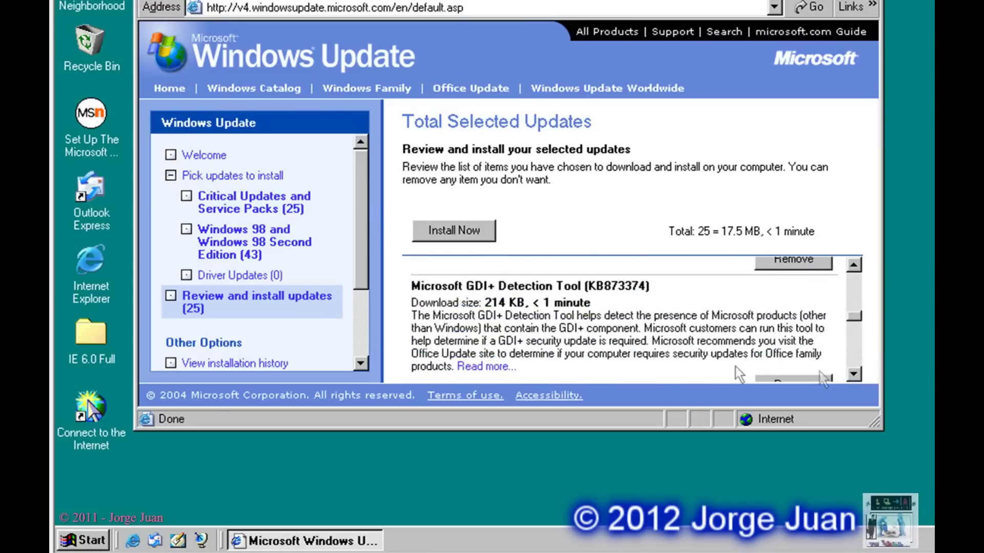
Step: Install all the selected critical updates and restart the guest to complete the installation
left_click(440, 224)
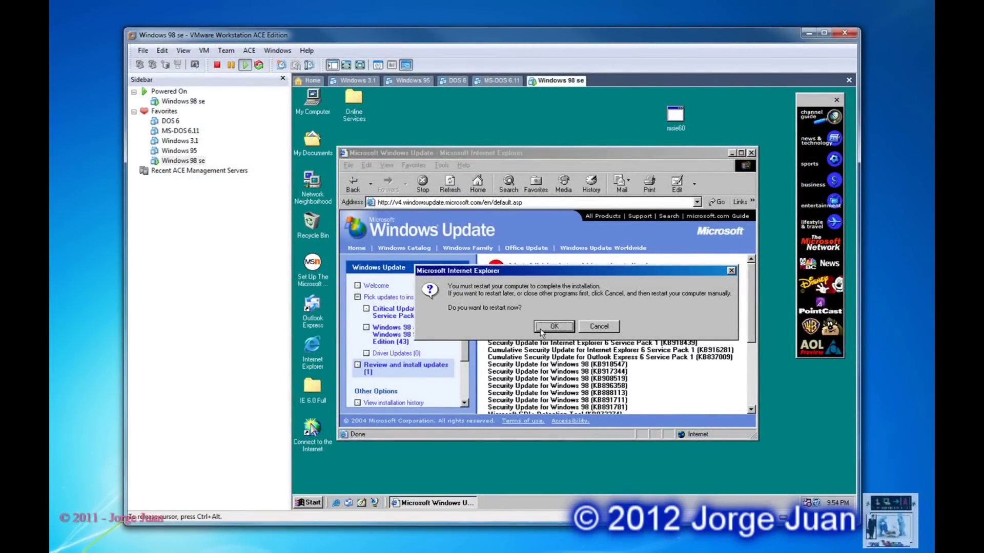
left_click(540, 329)
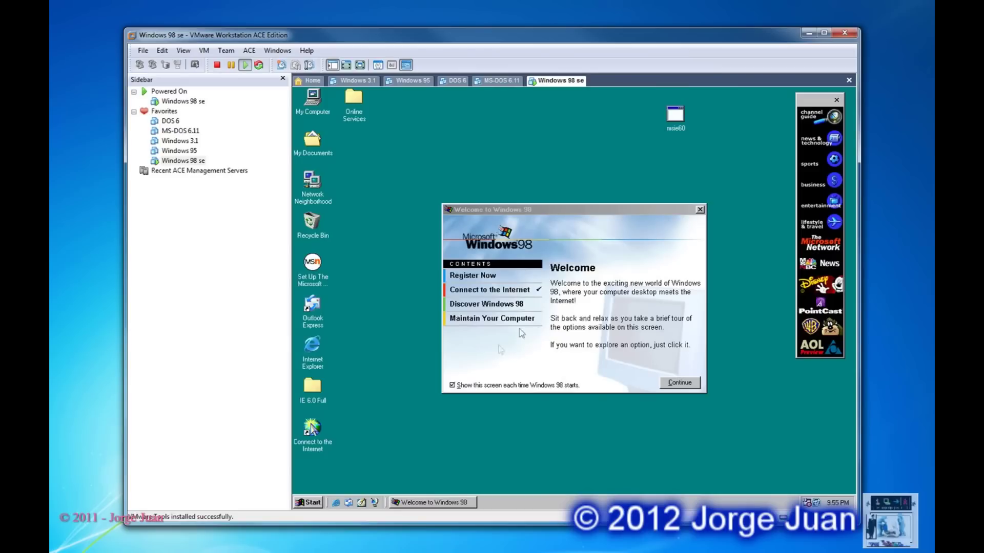
Step: Reopen Internet Explorer in the guest and check its version information after the updates
left_click(316, 363)
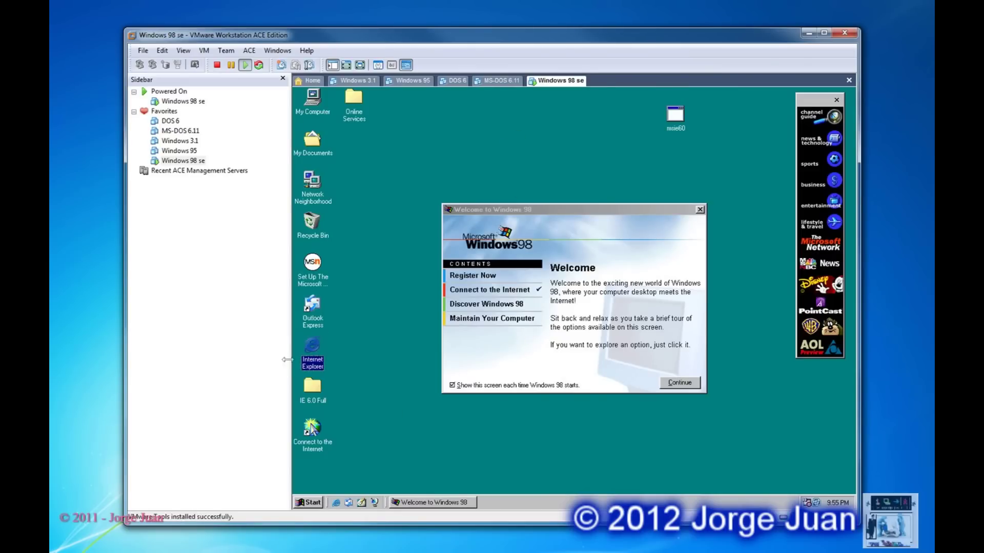
double_click(320, 346)
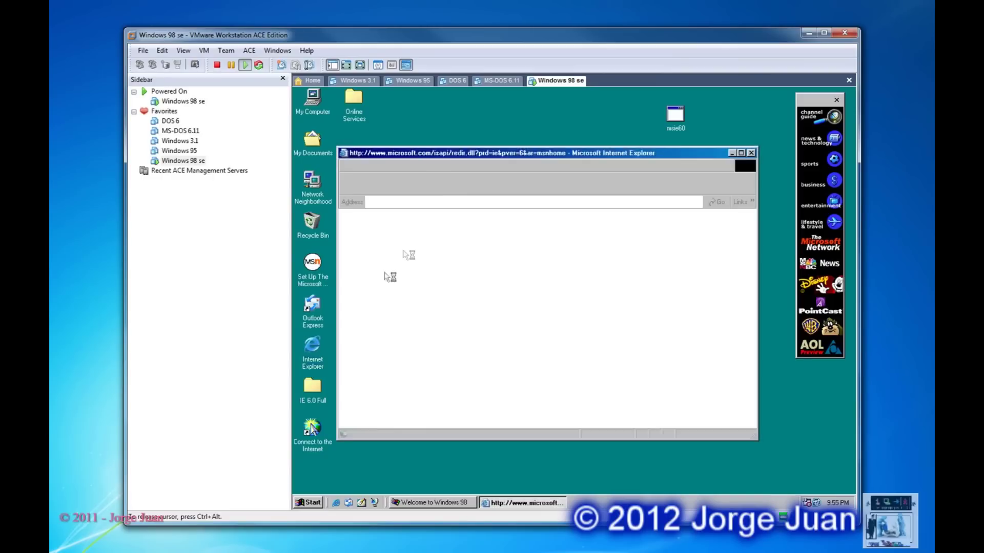
left_click(460, 166)
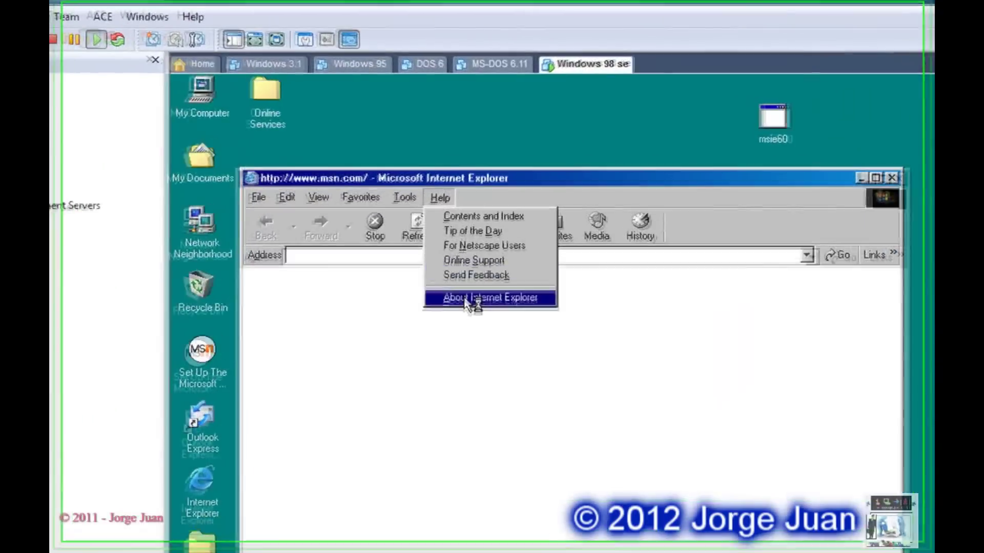
left_click(480, 229)
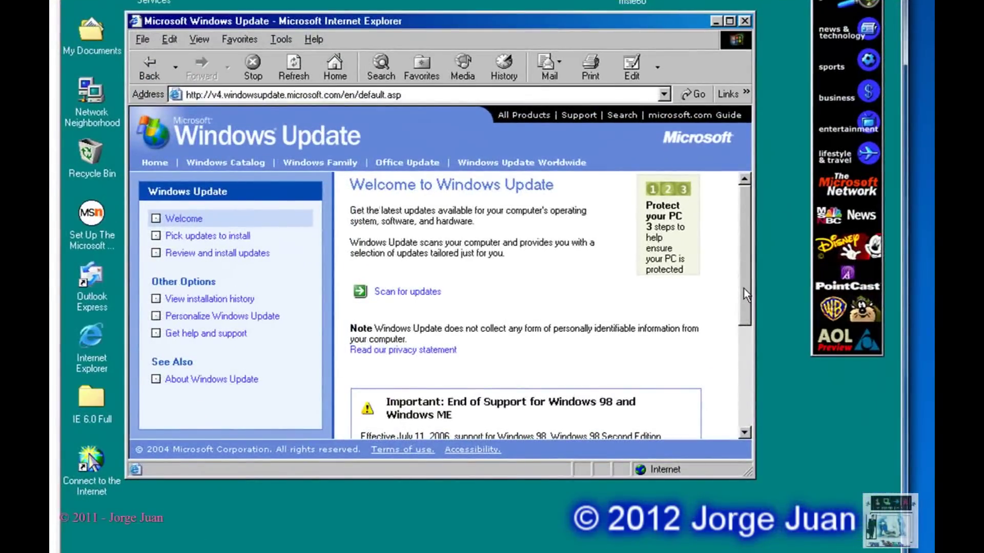
Step: Read the Windows 98 and Windows ME end-of-support notice, and rescan for updates to review the remaining critical items
scroll(708, 291, "down", 3)
left_click_drag(747, 297, 758, 391)
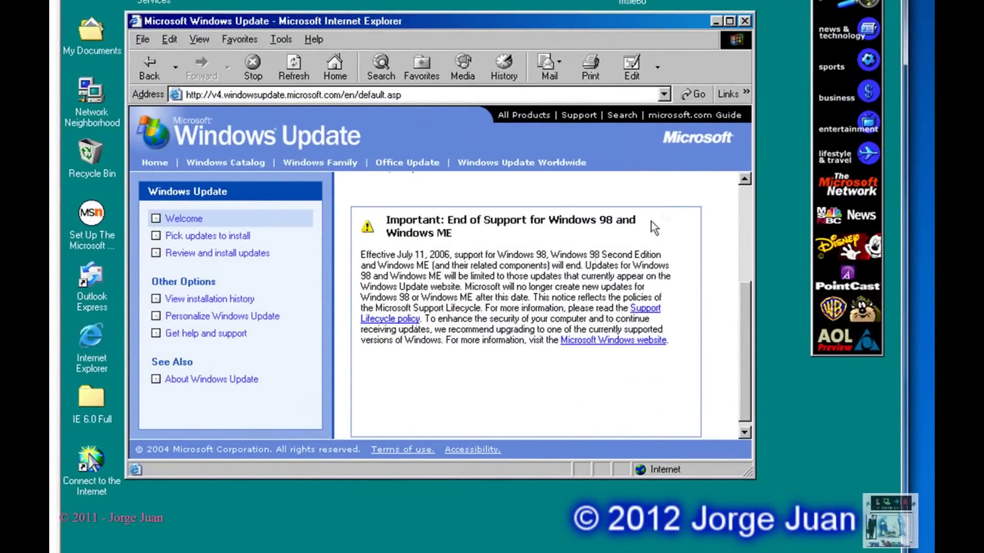
left_click(748, 203)
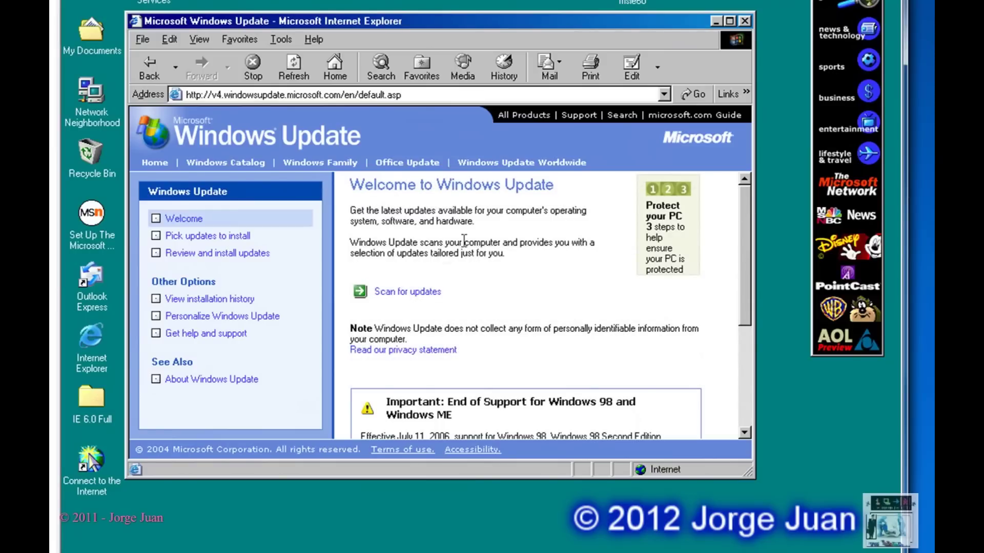
left_click(402, 292)
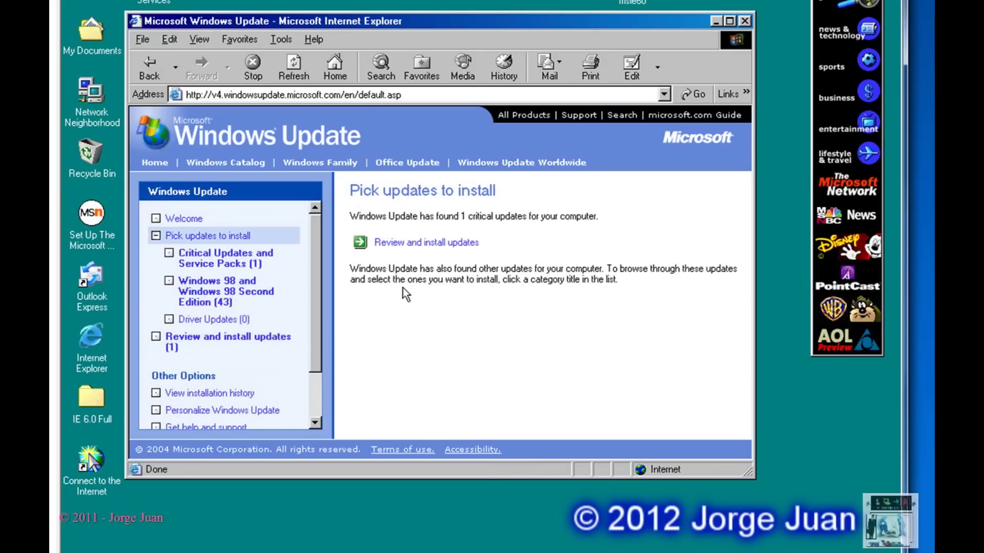
left_click(427, 243)
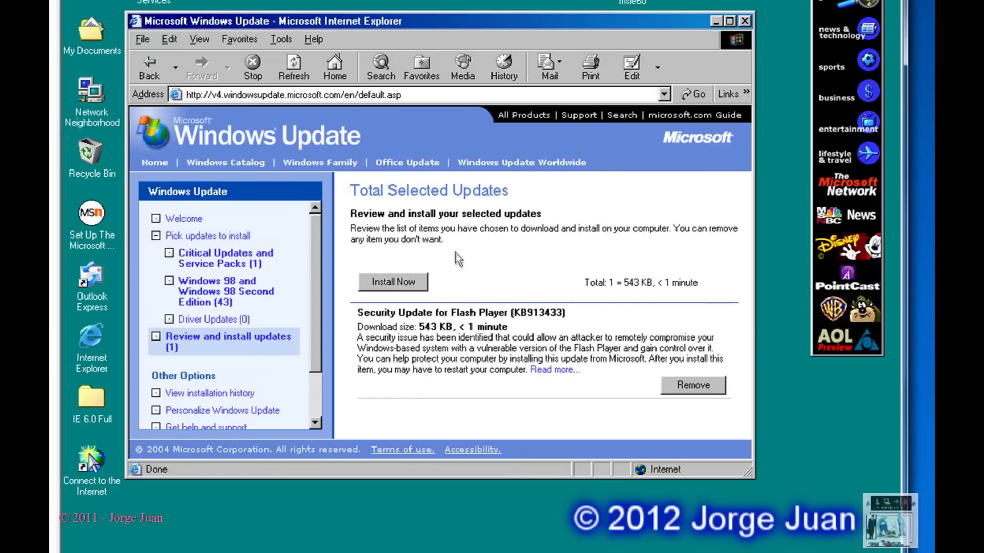